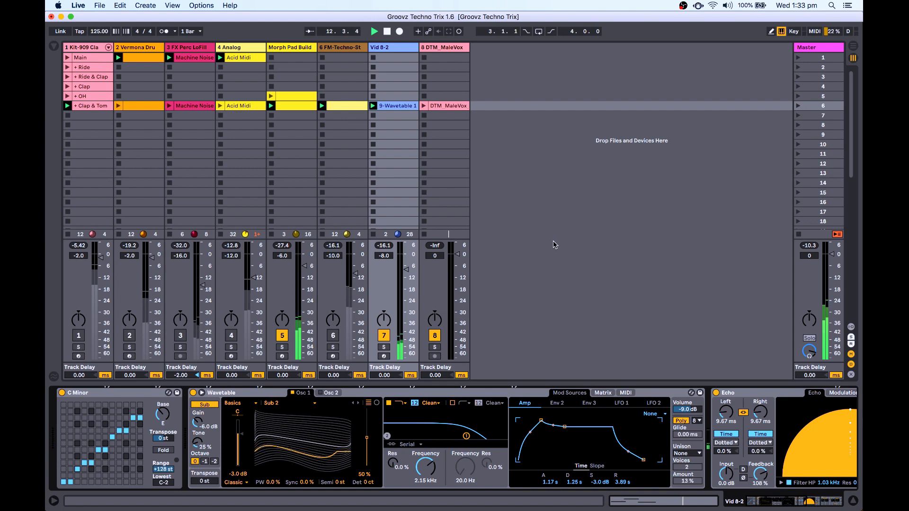
Compare the Vid 8-2 track's devices with the DTM_MaleVox track's empty effects chain.
{"action": "left_click", "coordinate": [443, 48]}
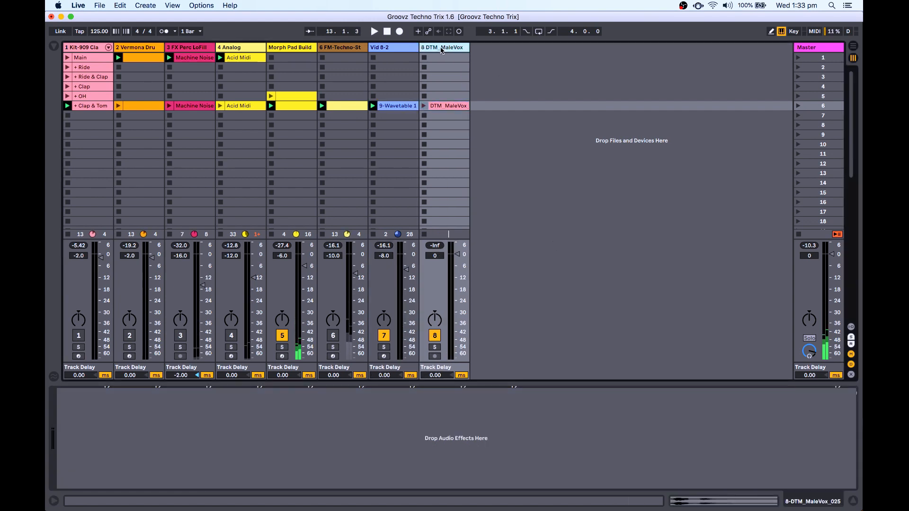
{"action": "left_click", "coordinate": [409, 49]}
{"action": "left_click", "coordinate": [441, 51]}
{"action": "left_click", "coordinate": [400, 48]}
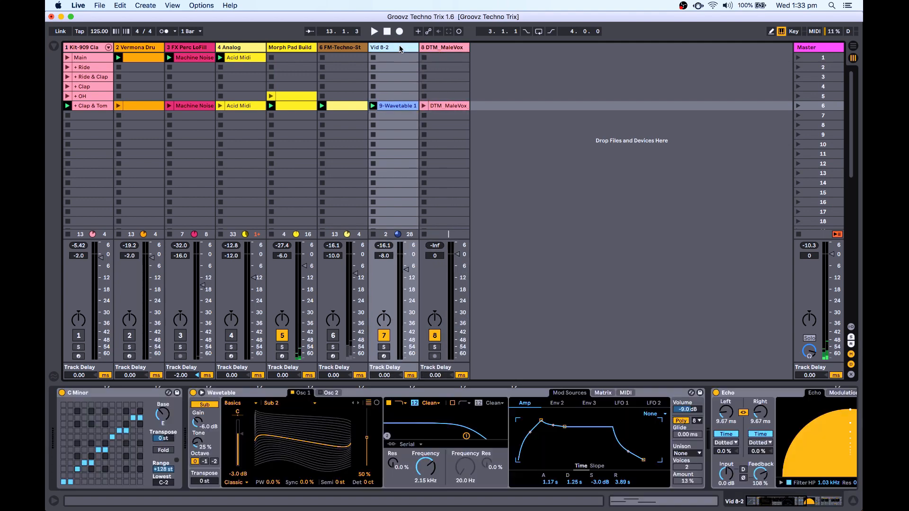
{"action": "left_click", "coordinate": [434, 49]}
{"action": "left_click", "coordinate": [400, 50]}
{"action": "left_click", "coordinate": [437, 51]}
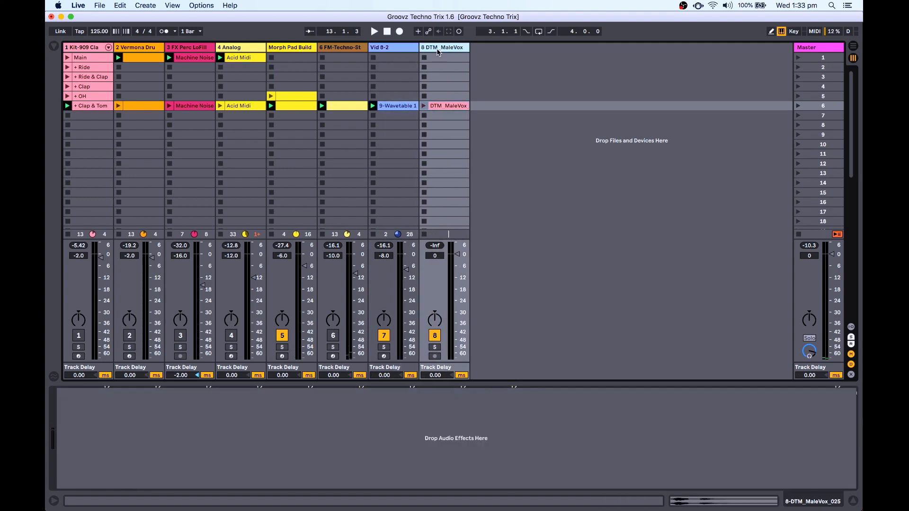
{"action": "left_click", "coordinate": [393, 48]}
{"action": "left_click", "coordinate": [436, 48]}
{"action": "left_click", "coordinate": [400, 48]}
Return to the DTM_MaleVox track, select its vocal clip and start the set playing.
{"action": "left_click", "coordinate": [436, 48]}
{"action": "left_click", "coordinate": [446, 107]}
{"action": "key", "text": "space"}
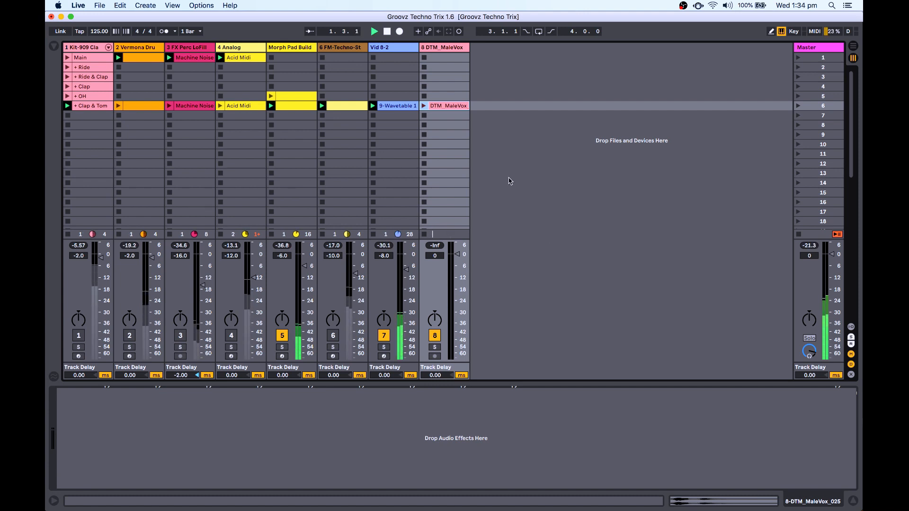
Solo the Vid 8-2 track, then Morph Pad Build, then clear the solo.
{"action": "left_click", "coordinate": [396, 55]}
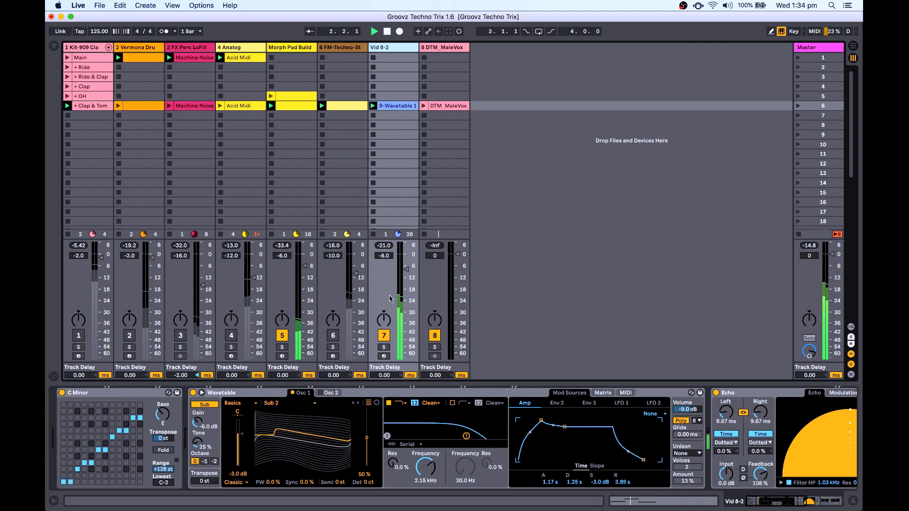
{"action": "left_click", "coordinate": [385, 348]}
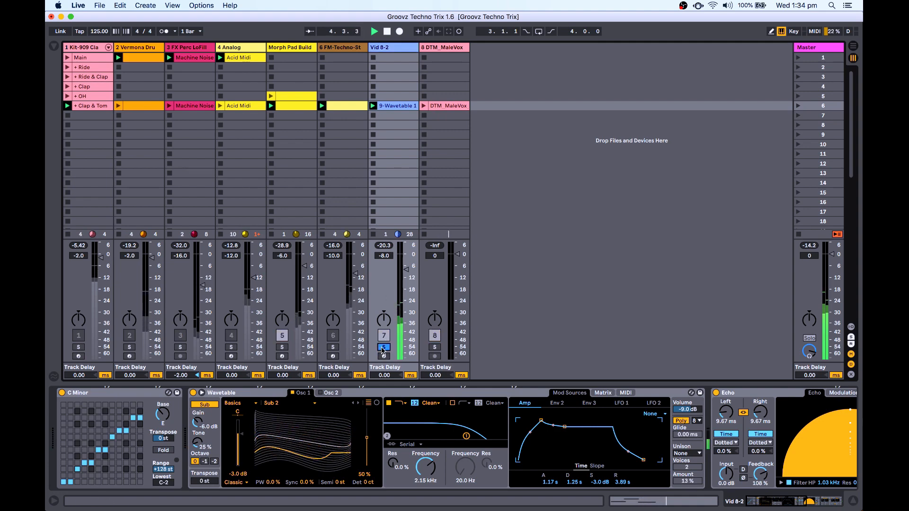
{"action": "left_click", "coordinate": [282, 347]}
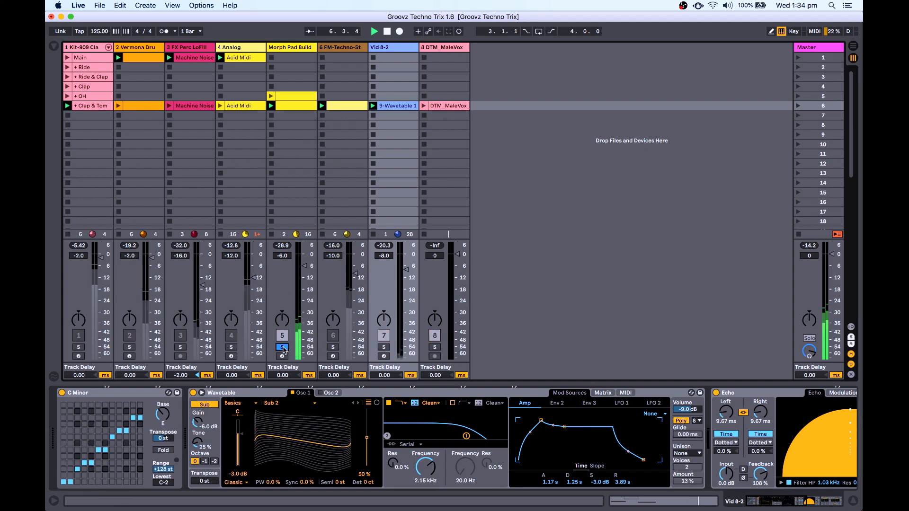
{"action": "left_click", "coordinate": [282, 347]}
Switch tracks 1, 2, 3 and FM-Techno back on, then reselect the DTM_MaleVox track.
{"action": "left_click", "coordinate": [179, 335]}
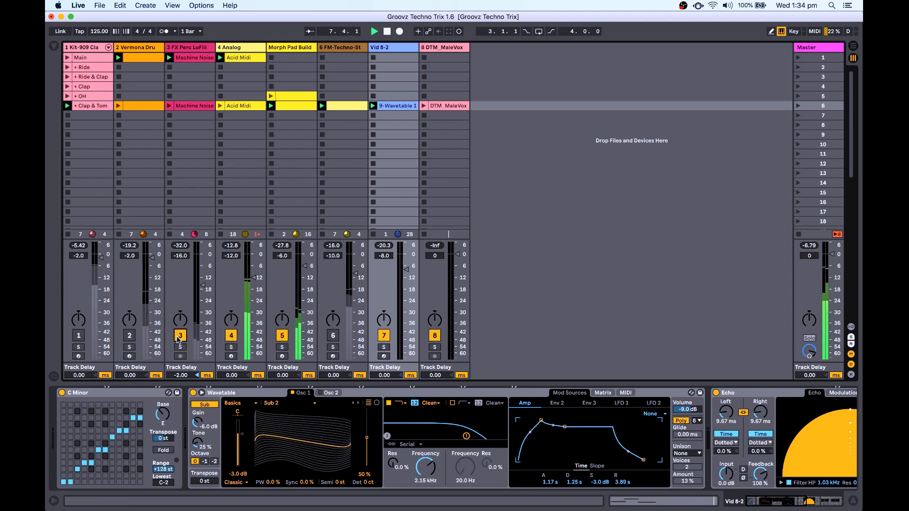
{"action": "left_click", "coordinate": [129, 337]}
{"action": "left_click", "coordinate": [78, 337]}
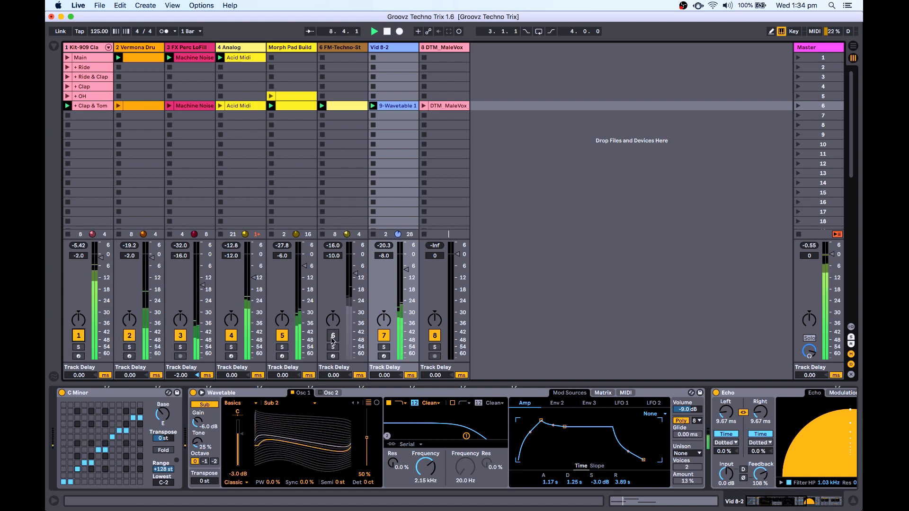
{"action": "left_click", "coordinate": [333, 336]}
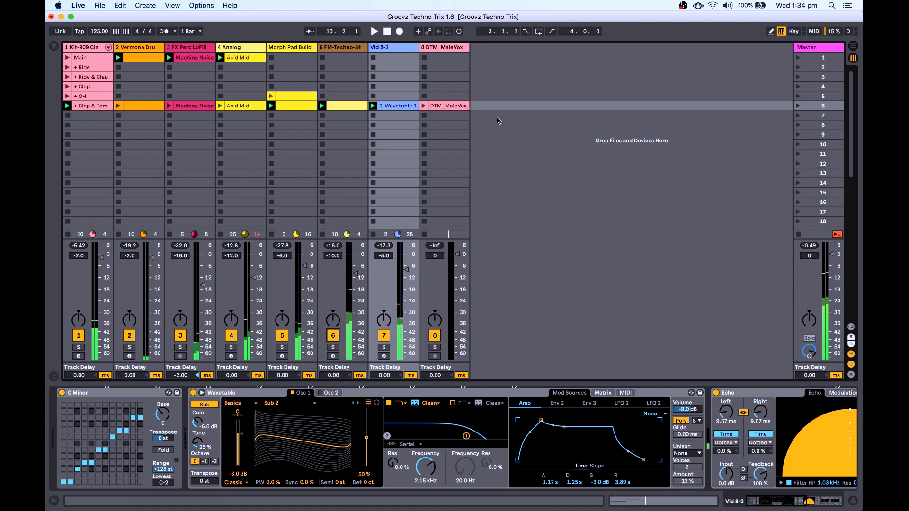
{"action": "left_click", "coordinate": [436, 359]}
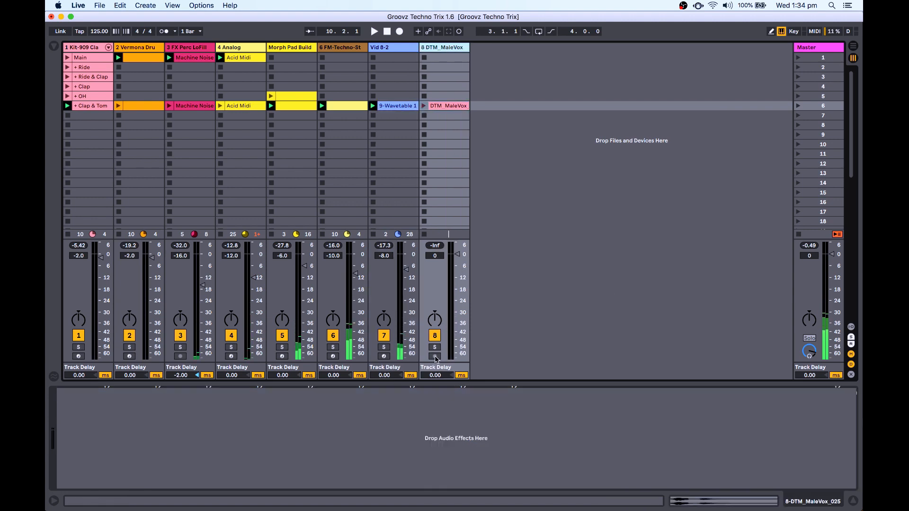
Launch the DTM_MaleVox_025 clip, then show its 44.1 kHz, 24 Bit, 120.00 BPM sample details.
{"action": "left_click", "coordinate": [450, 107]}
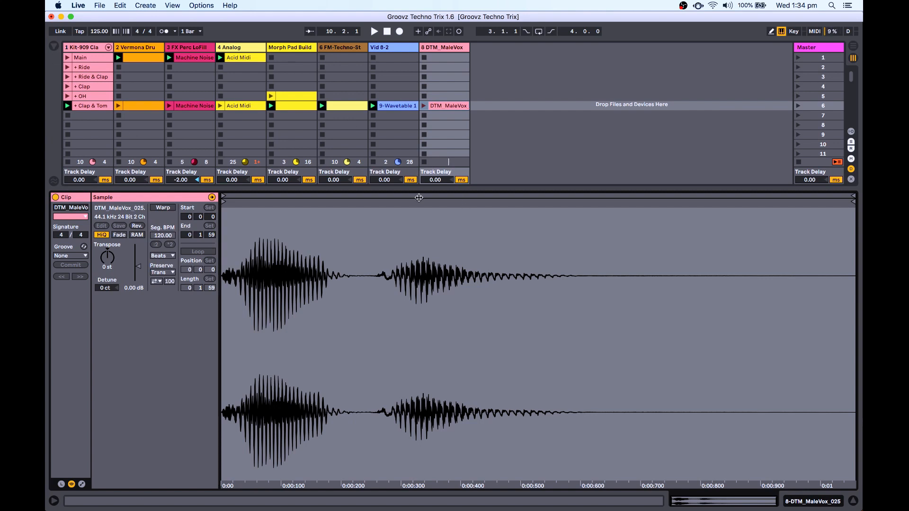
{"action": "left_click_drag", "start_coordinate": [419, 187], "coordinate": [422, 506]}
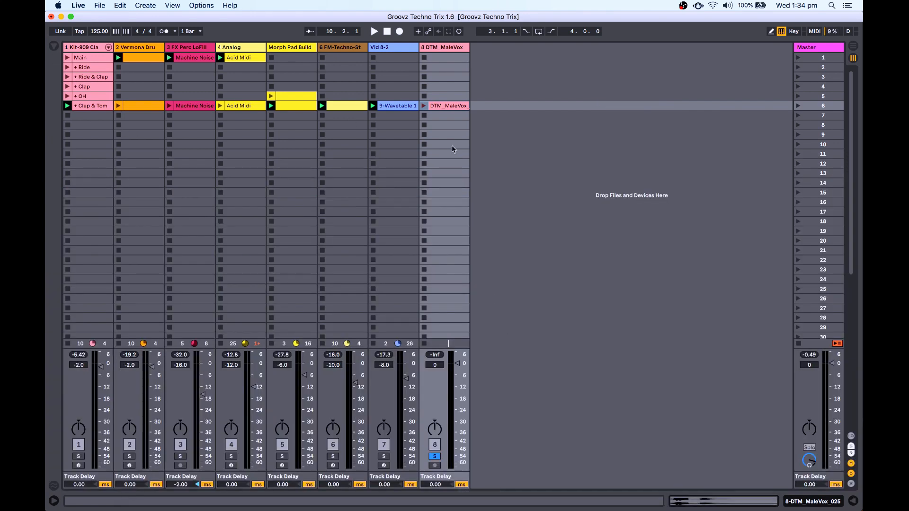
{"action": "left_click", "coordinate": [425, 106]}
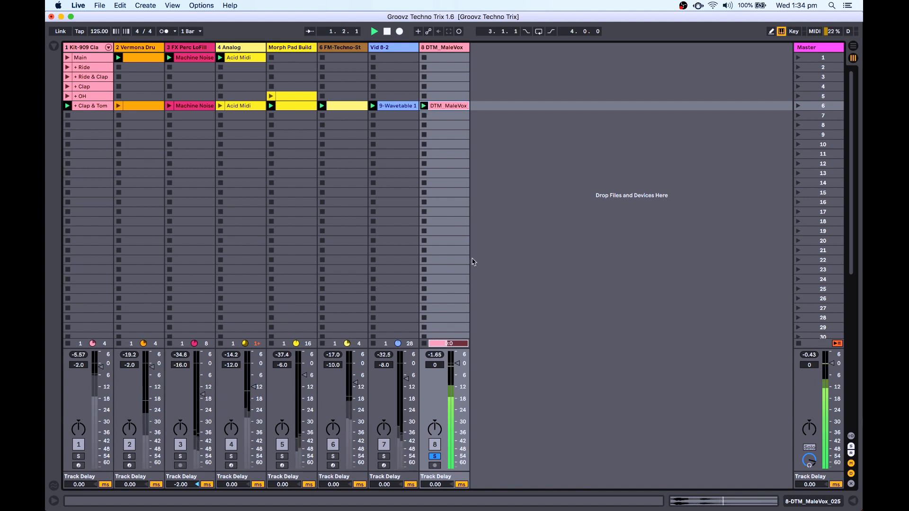
{"action": "double_click", "coordinate": [451, 105]}
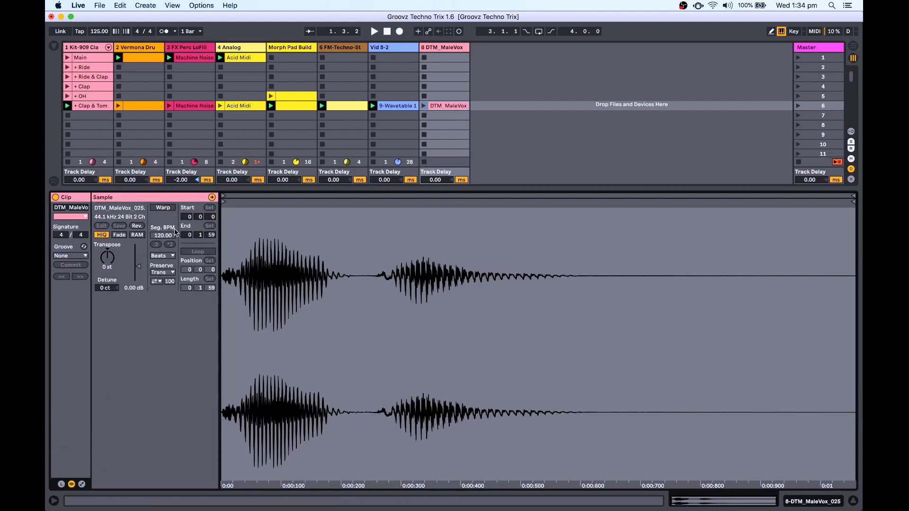
Enable Warp, transpose the vocal to -14 st, and move the second-syllable warp marker to 1.2.3.
{"action": "left_click", "coordinate": [163, 208]}
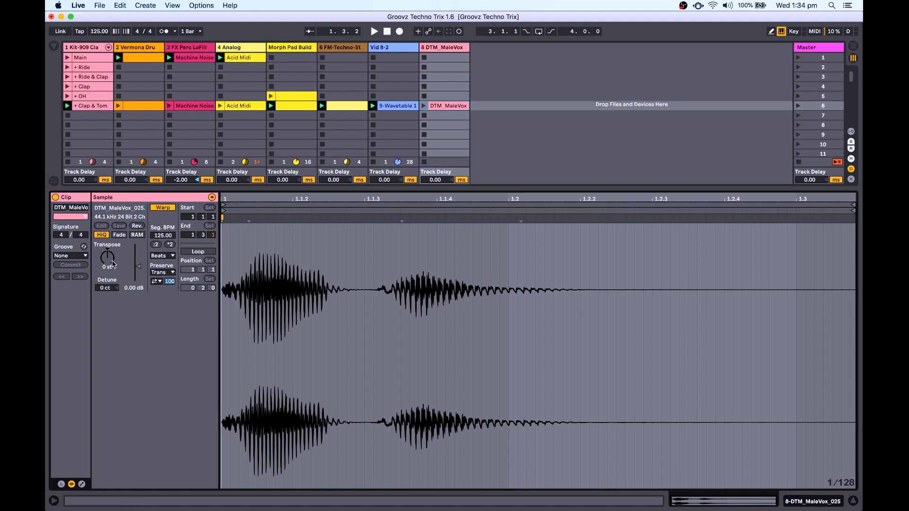
{"action": "left_click_drag", "start_coordinate": [109, 260], "coordinate": [109, 259]}
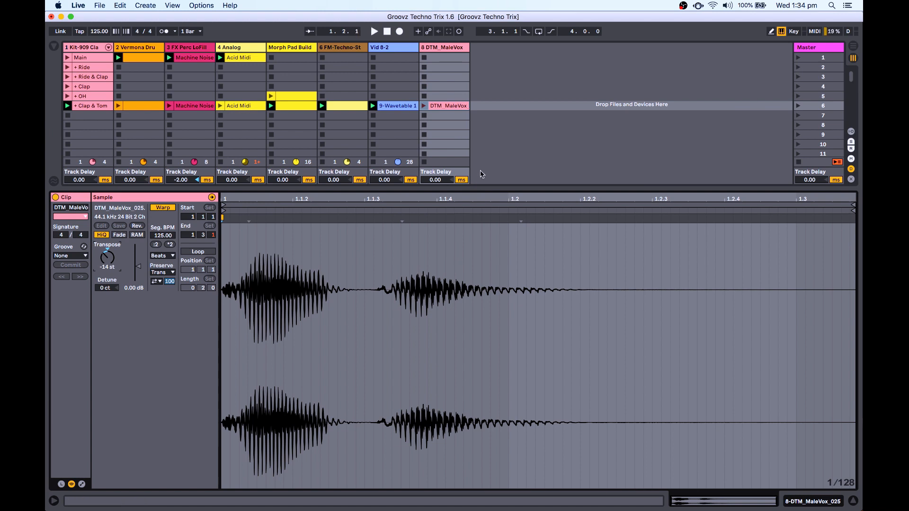
{"action": "left_click", "coordinate": [425, 109]}
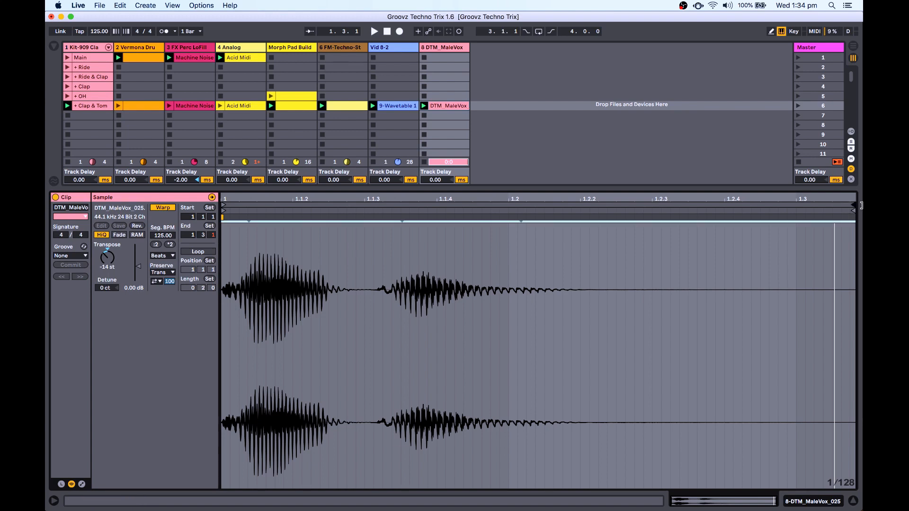
{"action": "left_click_drag", "start_coordinate": [401, 226], "coordinate": [653, 217]}
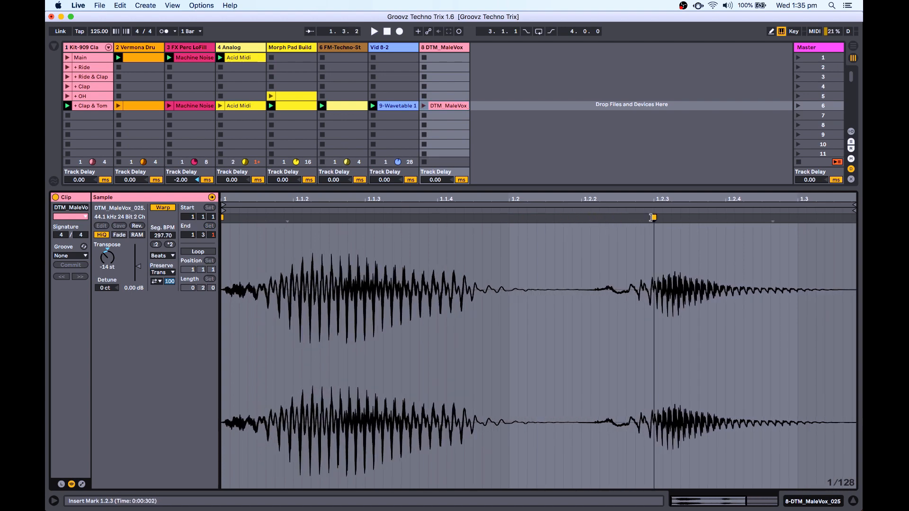
Set the vocal clip's warp mode to Tones (Grain Size 30.00) and launch it.
{"action": "left_click", "coordinate": [162, 256]}
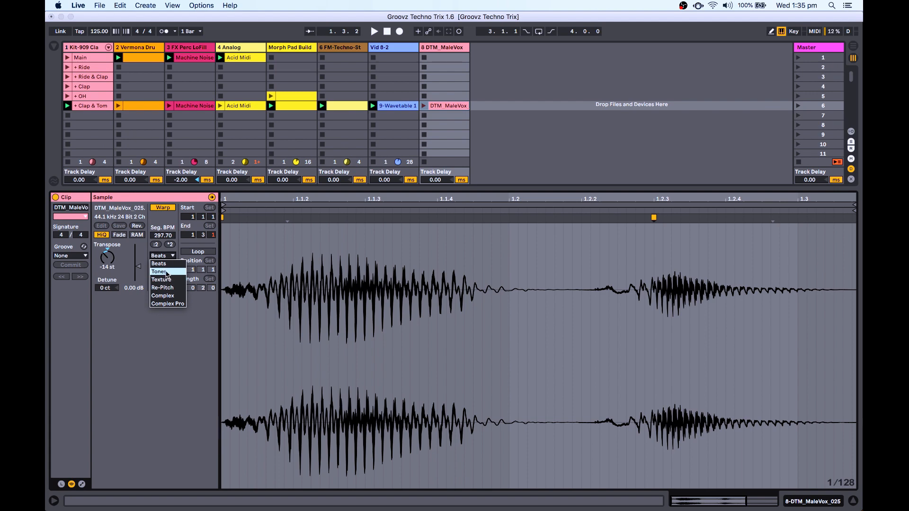
{"action": "left_click", "coordinate": [166, 273]}
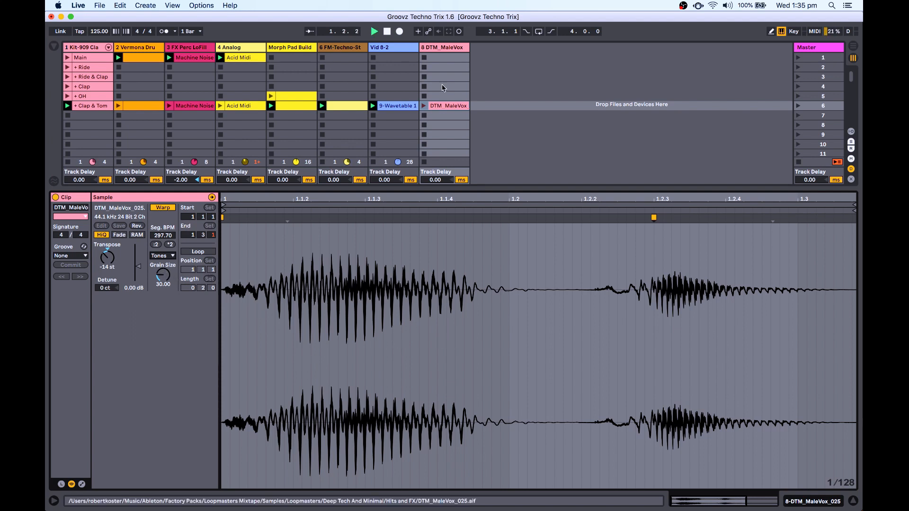
{"action": "left_click", "coordinate": [424, 105]}
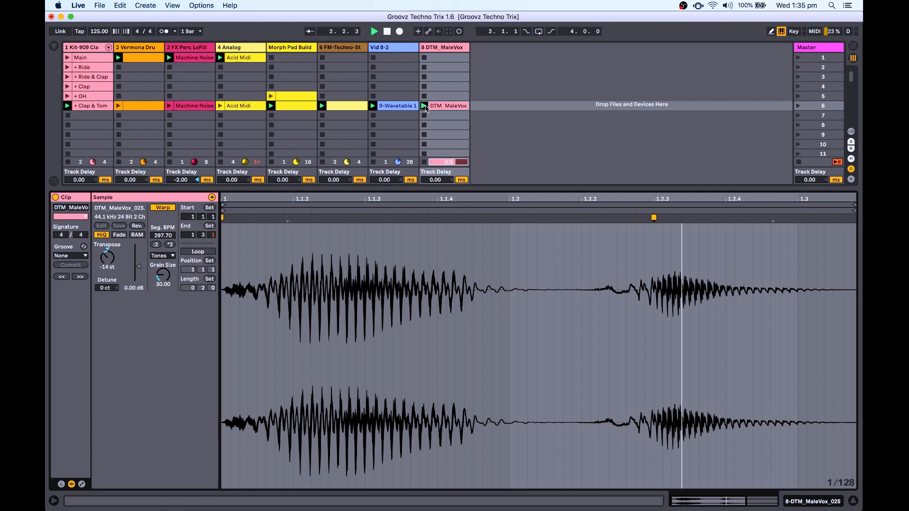
Stretch the second syllable later and extend the loop to 1.4.2 and clip end to 1.4.3.
{"action": "key", "text": "space"}
{"action": "left_click_drag", "start_coordinate": [564, 196], "coordinate": [559, 177]}
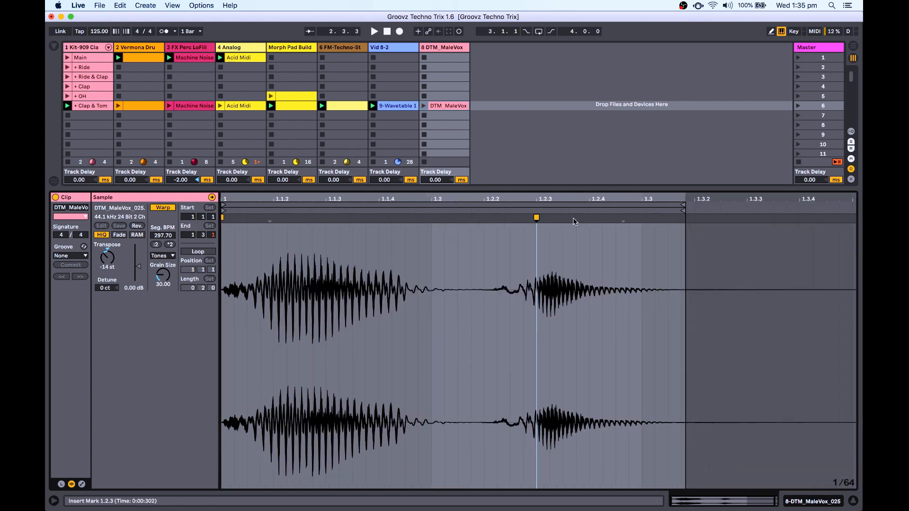
{"action": "left_click_drag", "start_coordinate": [623, 217], "coordinate": [797, 218]}
{"action": "key", "text": "minus"}
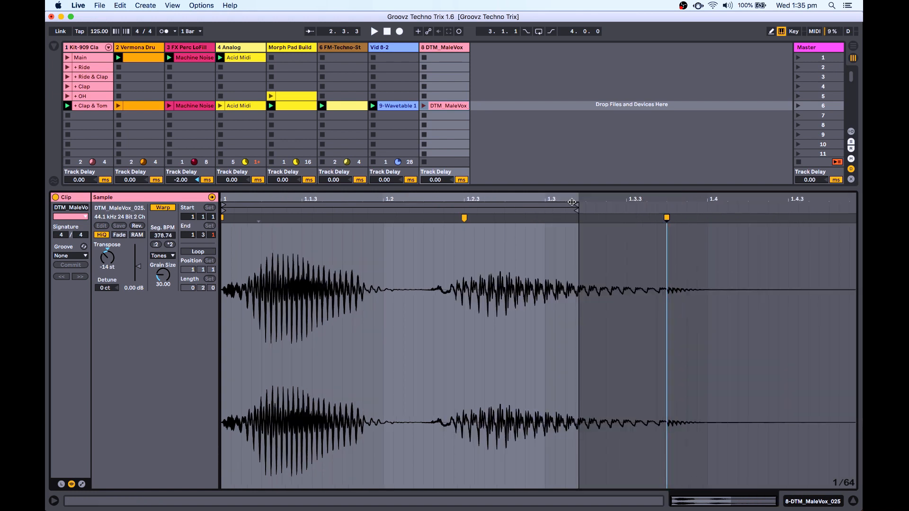
{"action": "left_click_drag", "start_coordinate": [577, 204], "coordinate": [861, 205]}
{"action": "left_click_drag", "start_coordinate": [574, 211], "coordinate": [859, 213]}
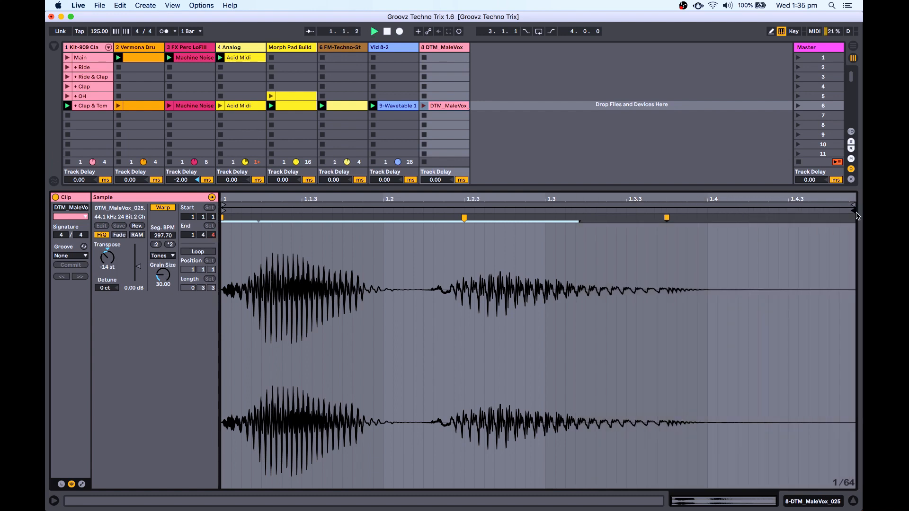
Turn on Loop, place warp markers at 1.3 and 1.4.3, and extend the end to 2.1.3.
{"action": "left_click", "coordinate": [423, 106]}
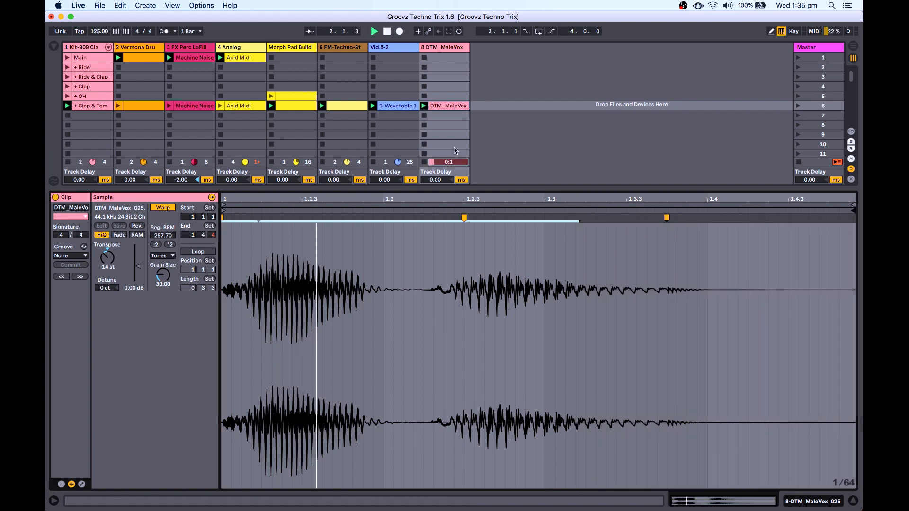
{"action": "left_click", "coordinate": [198, 252]}
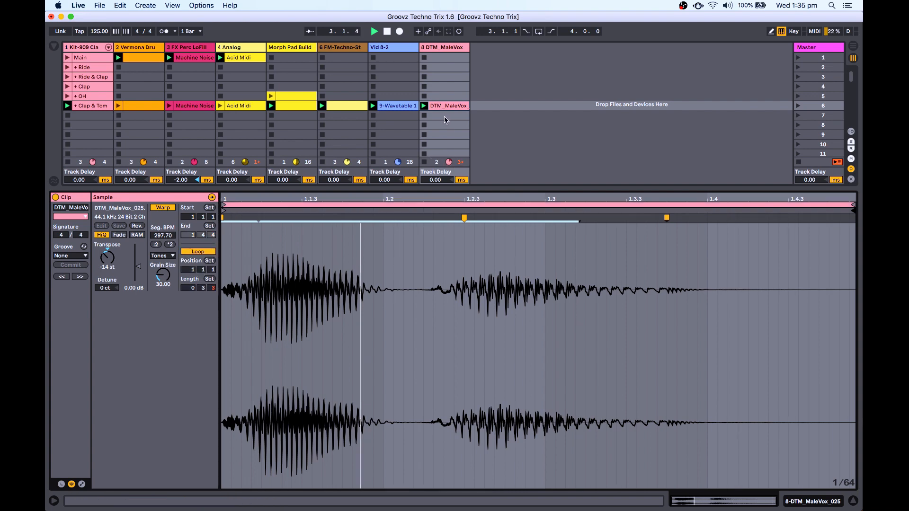
{"action": "left_click_drag", "start_coordinate": [466, 218], "coordinate": [545, 219]}
{"action": "left_click_drag", "start_coordinate": [666, 218], "coordinate": [800, 216]}
{"action": "key", "text": "space"}
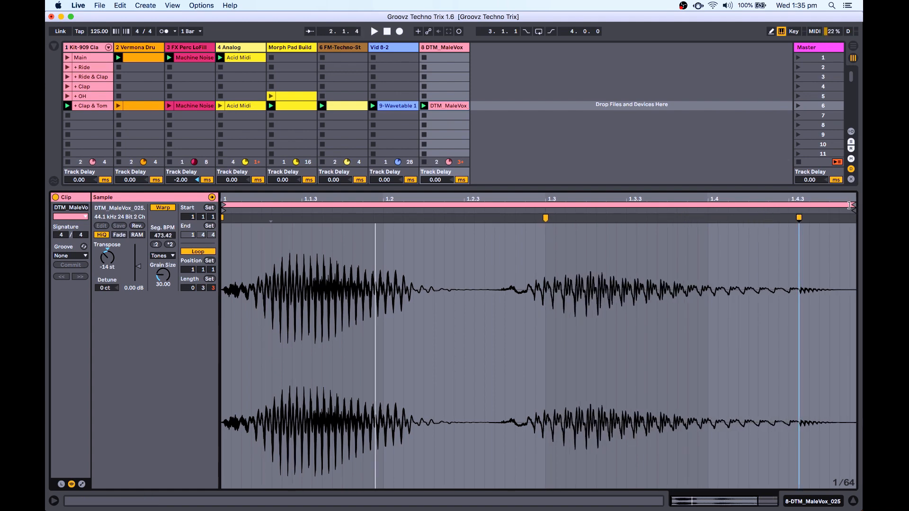
{"action": "left_click_drag", "start_coordinate": [857, 211], "coordinate": [860, 204]}
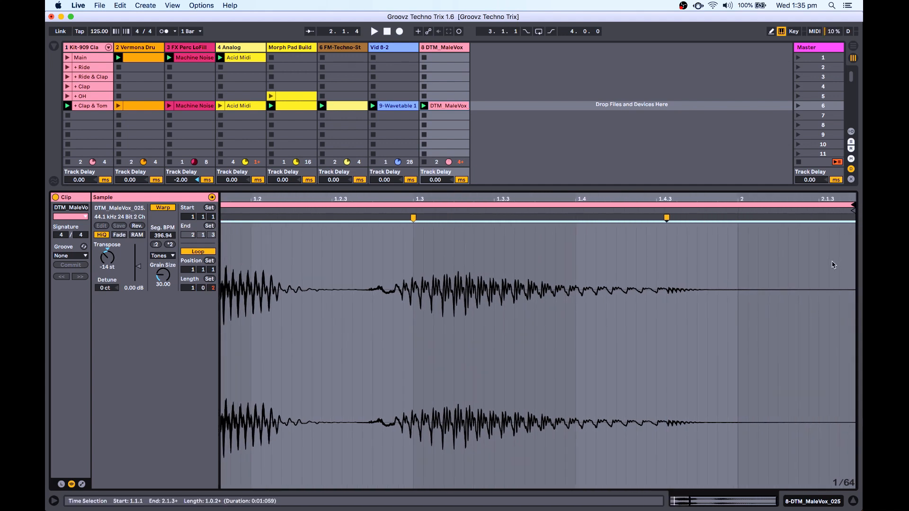
Lengthen the vocal loop to 2.0.0 bars ending at 3.1.1 and play it back.
{"action": "left_click", "coordinate": [852, 217]}
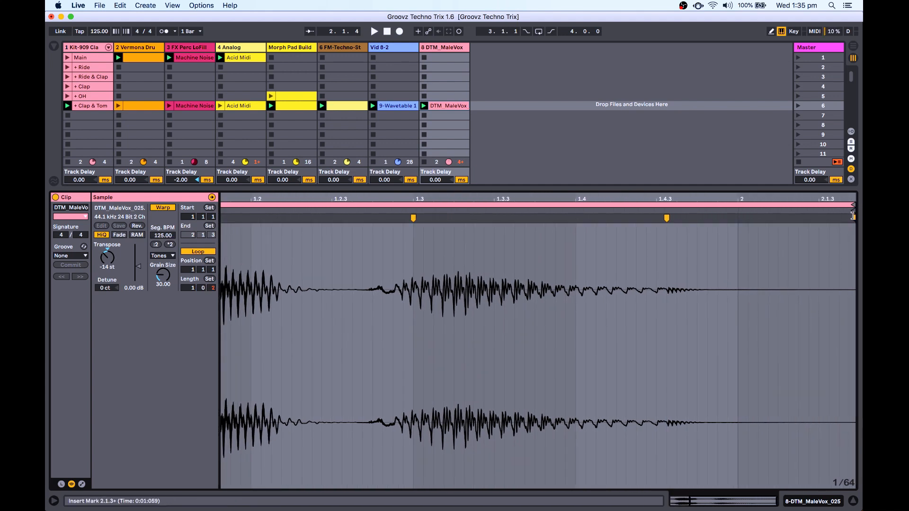
{"action": "mouse_move", "coordinate": [852, 217]}
{"action": "left_mouse_down"}
{"action": "mouse_move", "coordinate": [861, 214]}
{"action": "mouse_move", "coordinate": [774, 218]}
{"action": "mouse_move", "coordinate": [751, 196]}
{"action": "mouse_move", "coordinate": [751, 158]}
{"action": "left_mouse_up"}
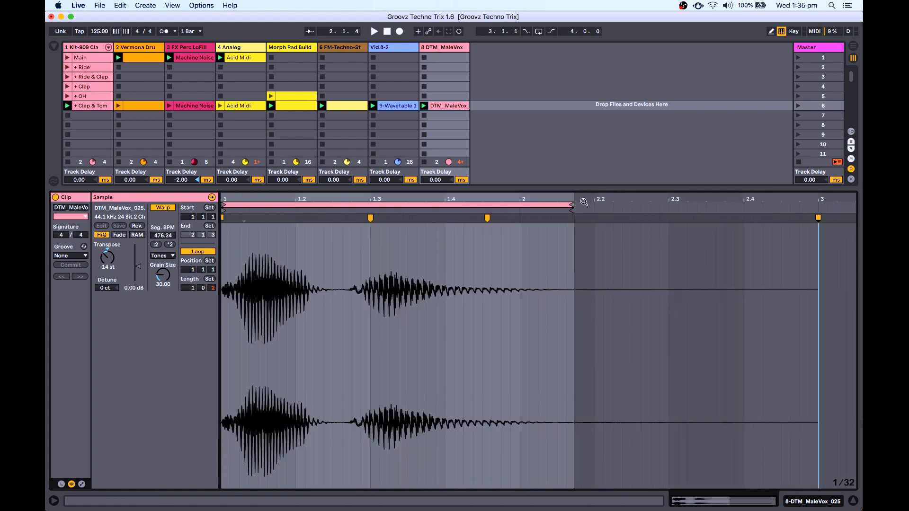
{"action": "left_click_drag", "start_coordinate": [572, 204], "coordinate": [816, 205]}
{"action": "key", "text": "space"}
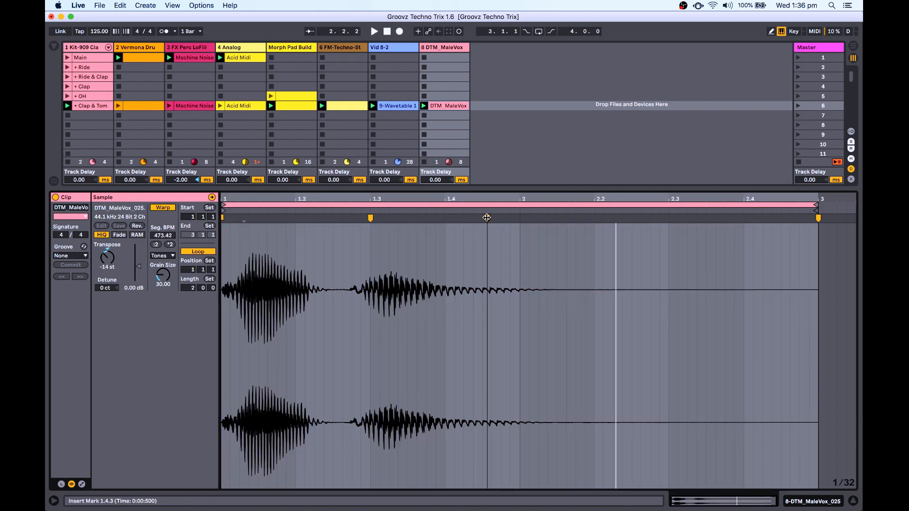
Move the warp markers to 1.3.4 and 2.1.3, then hide the Detail View.
{"action": "mouse_move", "coordinate": [487, 218]}
{"action": "left_mouse_down"}
{"action": "mouse_move", "coordinate": [579, 218]}
{"action": "mouse_move", "coordinate": [547, 218]}
{"action": "left_mouse_up"}
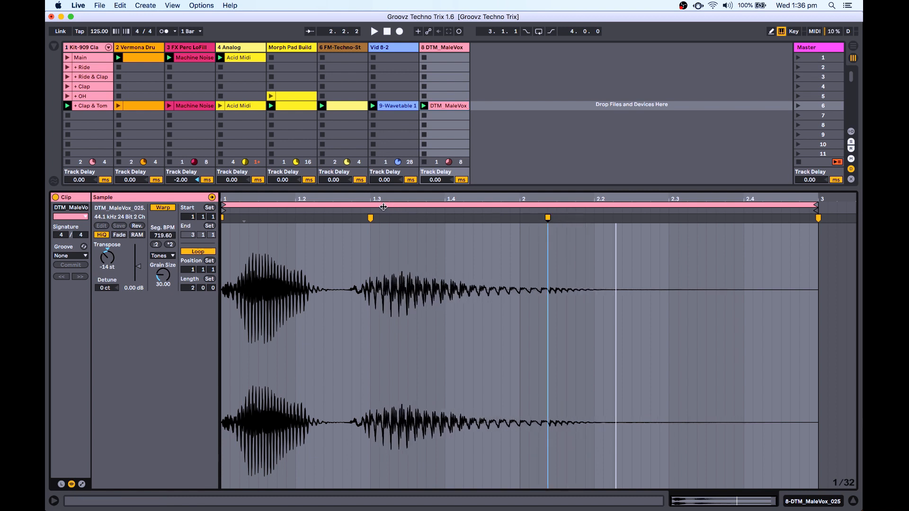
{"action": "left_click_drag", "start_coordinate": [370, 217], "coordinate": [426, 219]}
{"action": "key", "text": "space"}
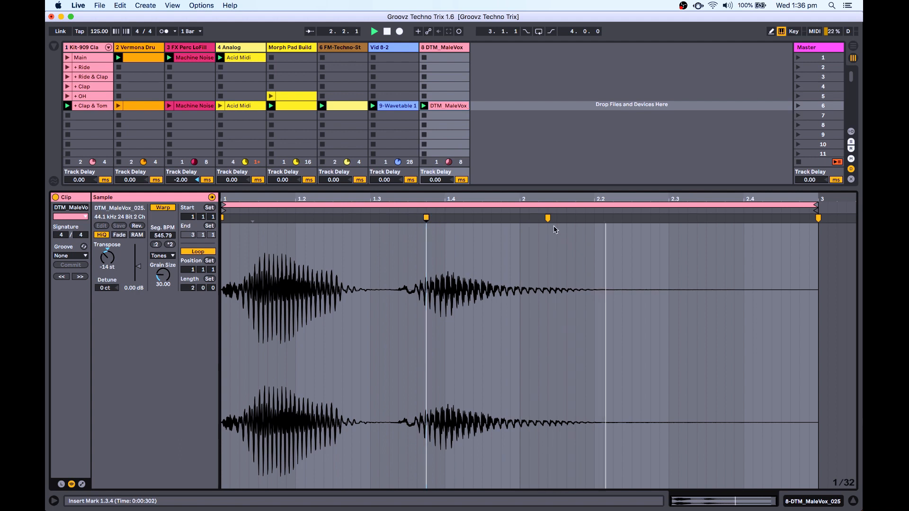
{"action": "left_click_drag", "start_coordinate": [549, 218], "coordinate": [557, 218]}
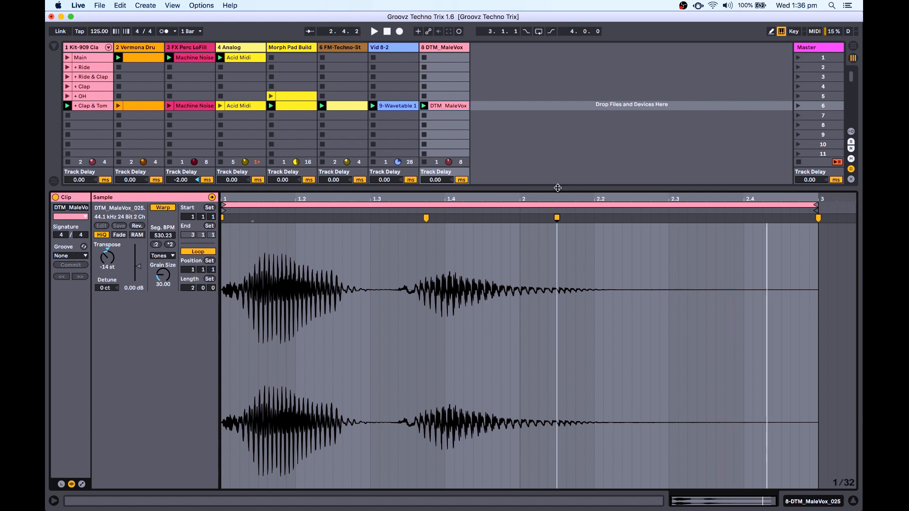
{"action": "key", "text": "super+alt+l"}
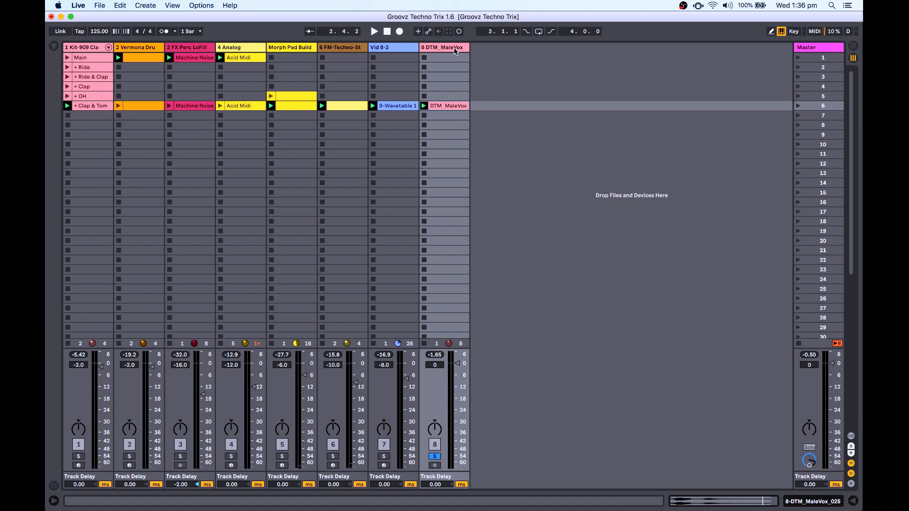
Add a Reverb from the browser's Audio Effects to the DTM_MaleVox track.
{"action": "key", "text": "super+alt+l"}
{"action": "left_click", "coordinate": [54, 47]}
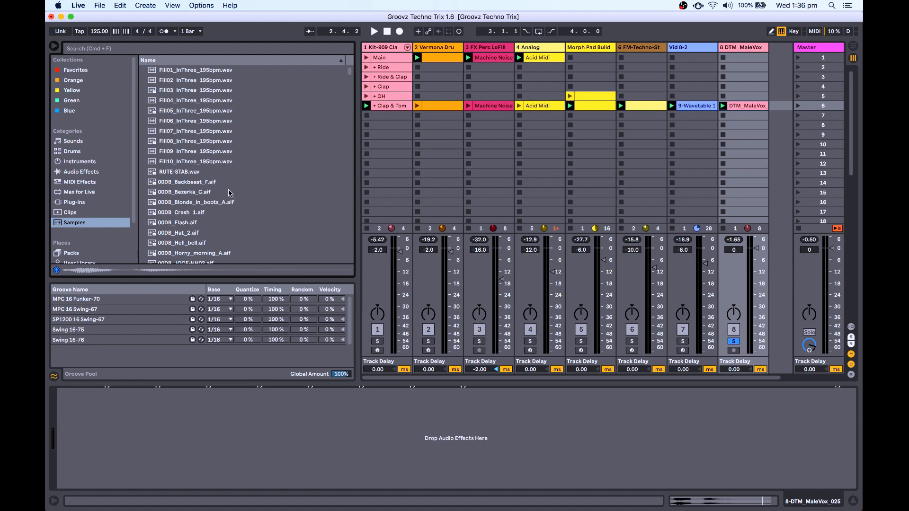
{"action": "left_click", "coordinate": [95, 173]}
{"action": "scroll", "coordinate": [231, 186], "scroll_direction": "down", "scroll_amount": 10}
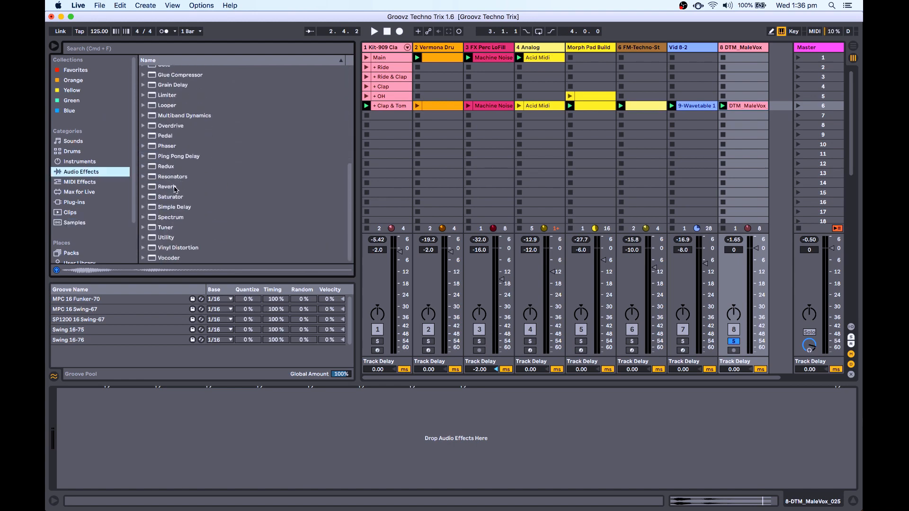
{"action": "left_click_drag", "start_coordinate": [174, 189], "coordinate": [193, 408]}
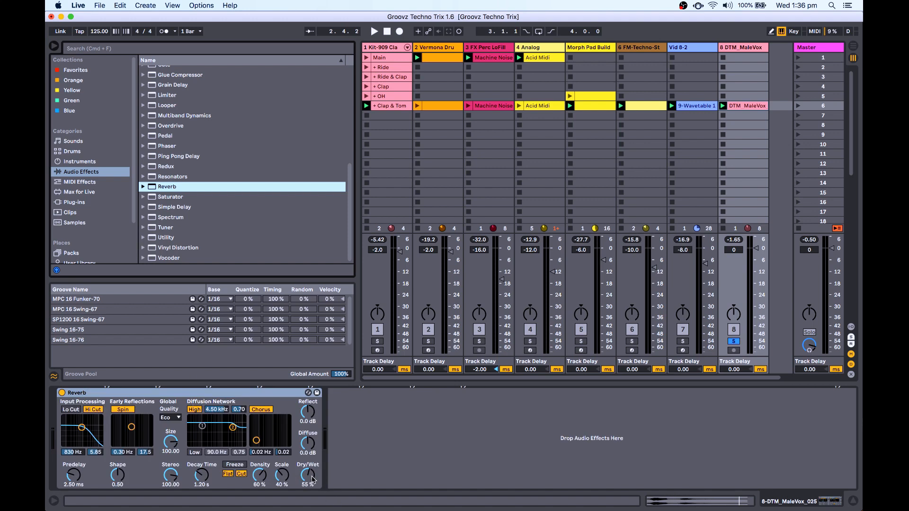
Set the Reverb to Dry/Wet 100%, Size 500.00, Density 0.1% and Predelay 0.50 ms.
{"action": "left_click_drag", "start_coordinate": [312, 480], "coordinate": [312, 460]}
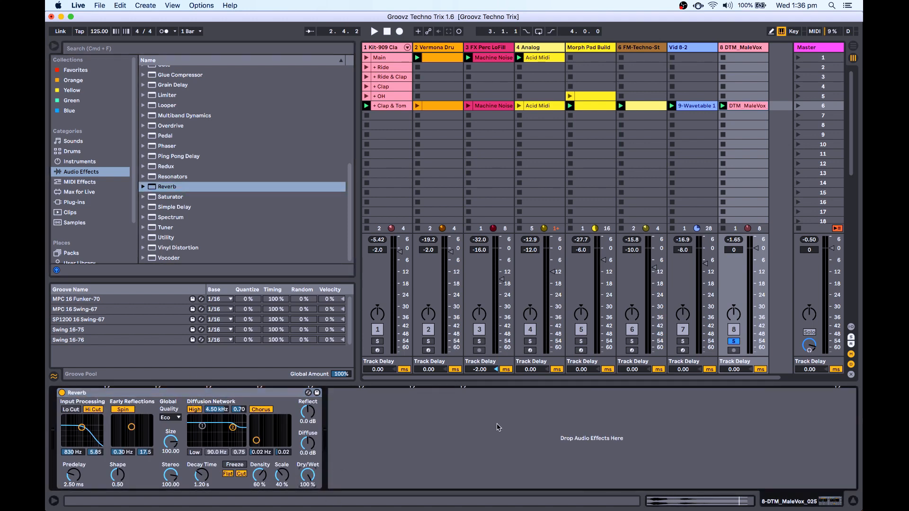
{"action": "key", "text": "space"}
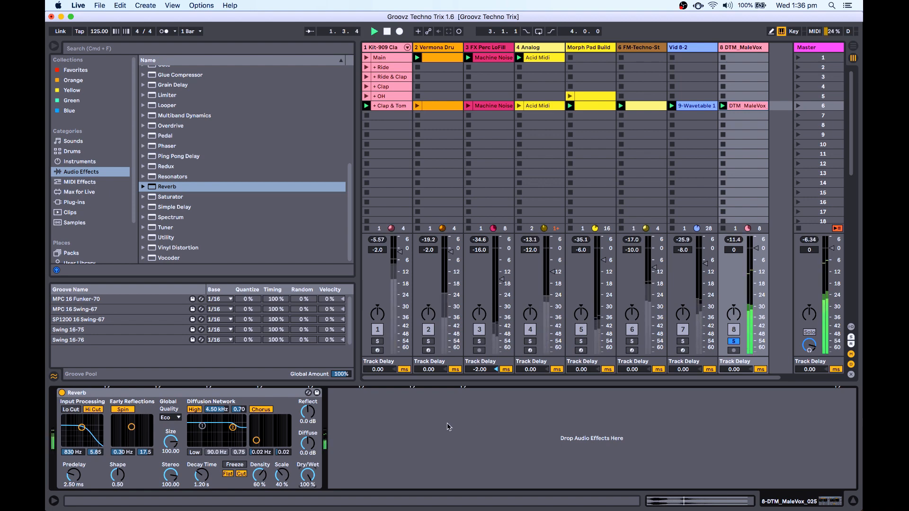
{"action": "key", "text": "space"}
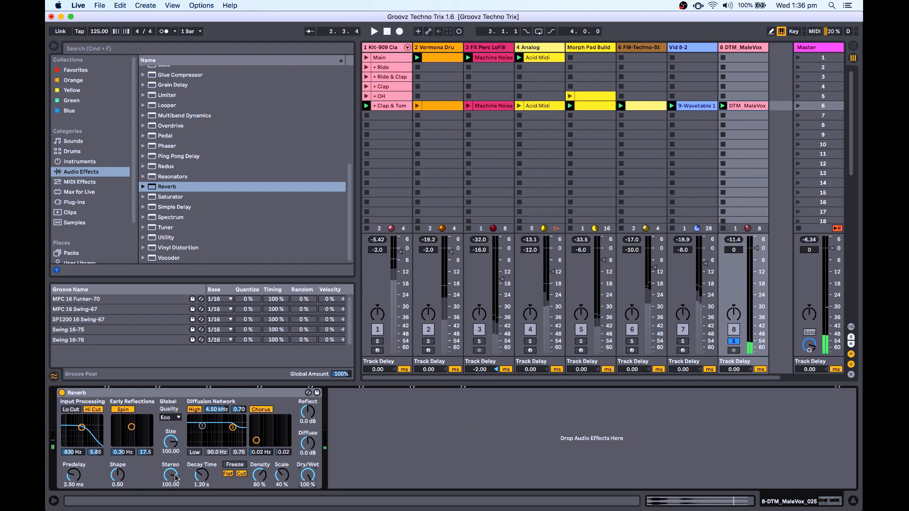
{"action": "left_click_drag", "start_coordinate": [175, 447], "coordinate": [175, 417]}
{"action": "key", "text": "space"}
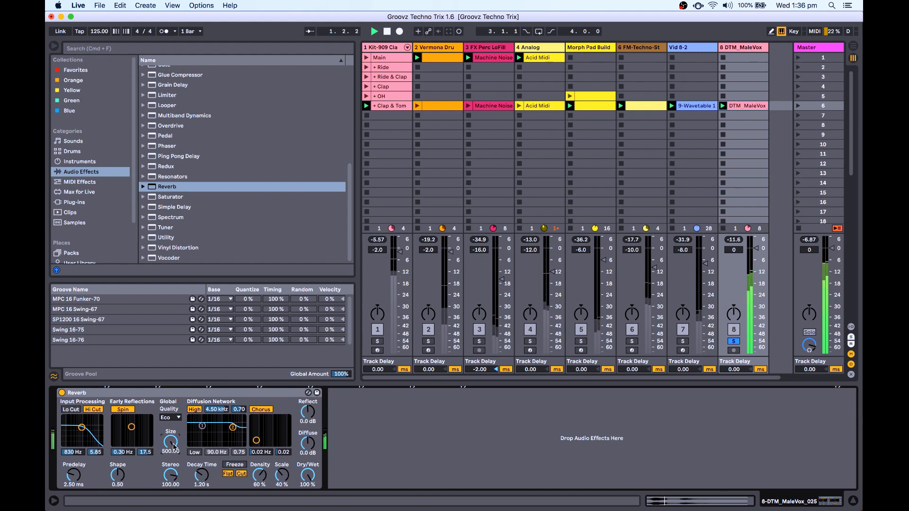
{"action": "left_click_drag", "start_coordinate": [258, 471], "coordinate": [271, 483]}
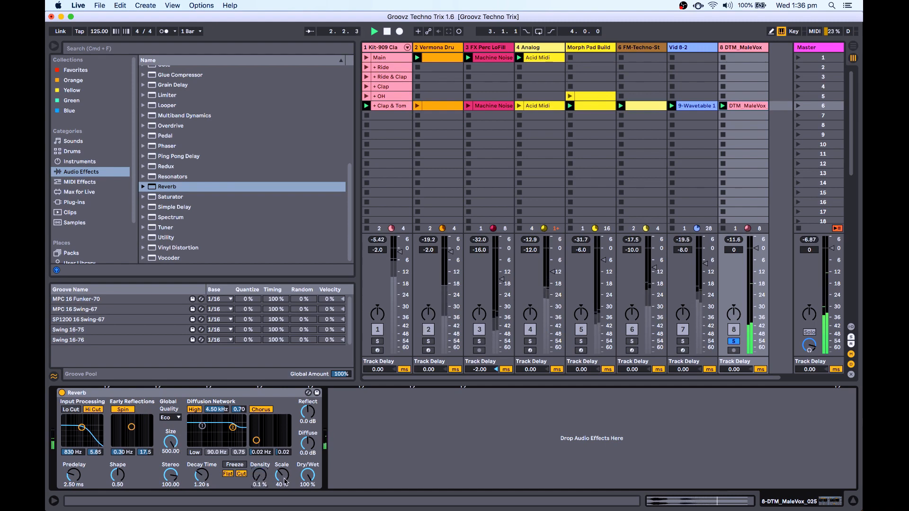
{"action": "key", "text": "space"}
{"action": "key", "text": "space"}
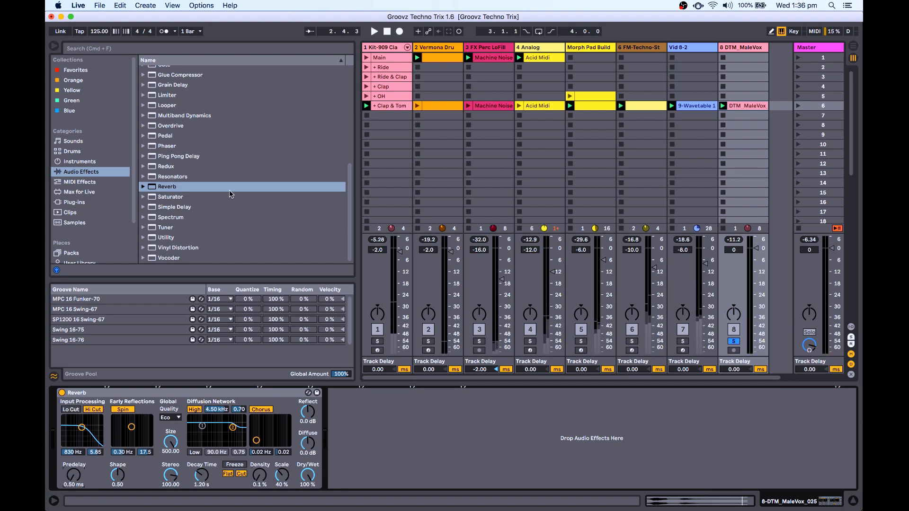
{"action": "scroll", "coordinate": [251, 211], "scroll_direction": "up", "scroll_amount": 10}
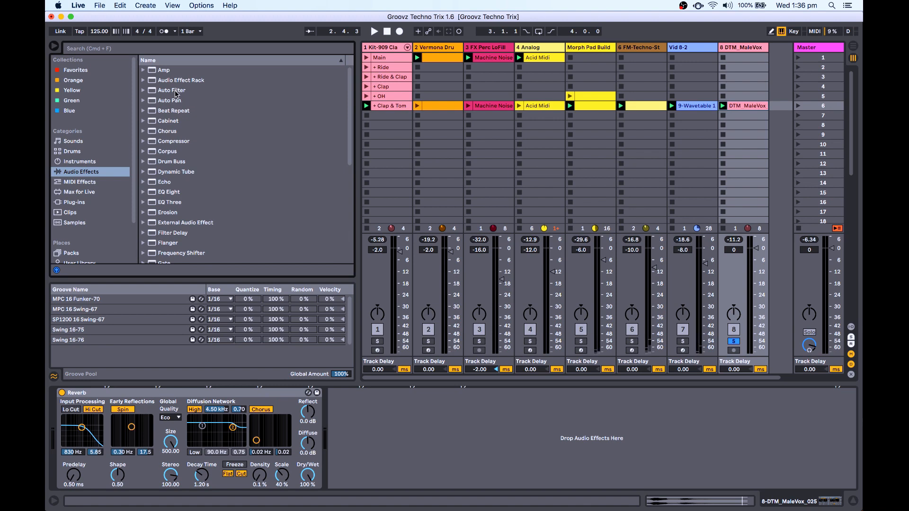
Add an Auto Filter after the Reverb, set to band-pass at 500 Hz with about 118% resonance.
{"action": "left_click_drag", "start_coordinate": [175, 95], "coordinate": [415, 403]}
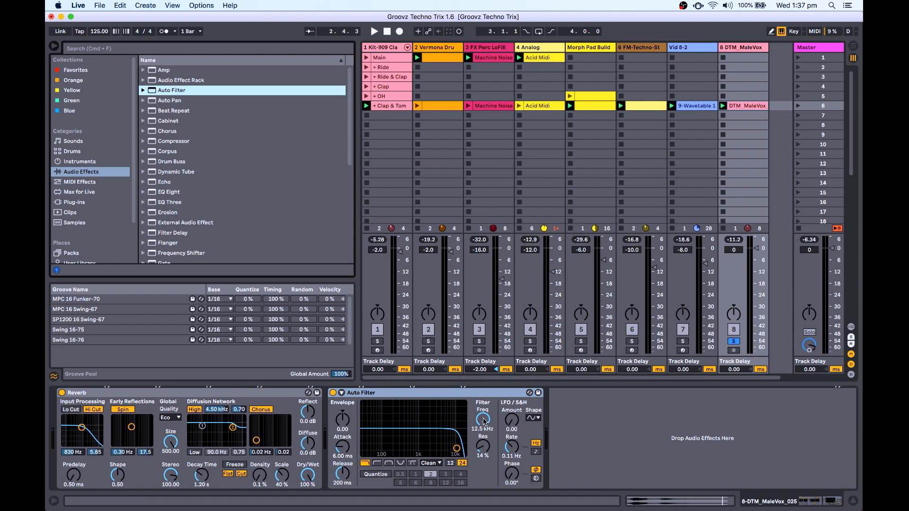
{"action": "left_click", "coordinate": [389, 463]}
{"action": "left_click_drag", "start_coordinate": [485, 433], "coordinate": [486, 462]}
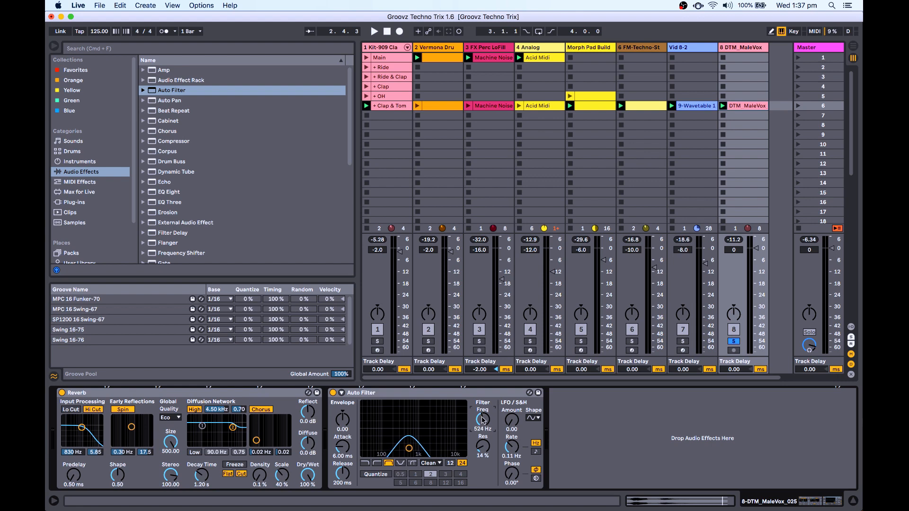
{"action": "type", "text": "500"}
{"action": "key", "text": "Return"}
{"action": "left_click_drag", "start_coordinate": [485, 451], "coordinate": [486, 429]}
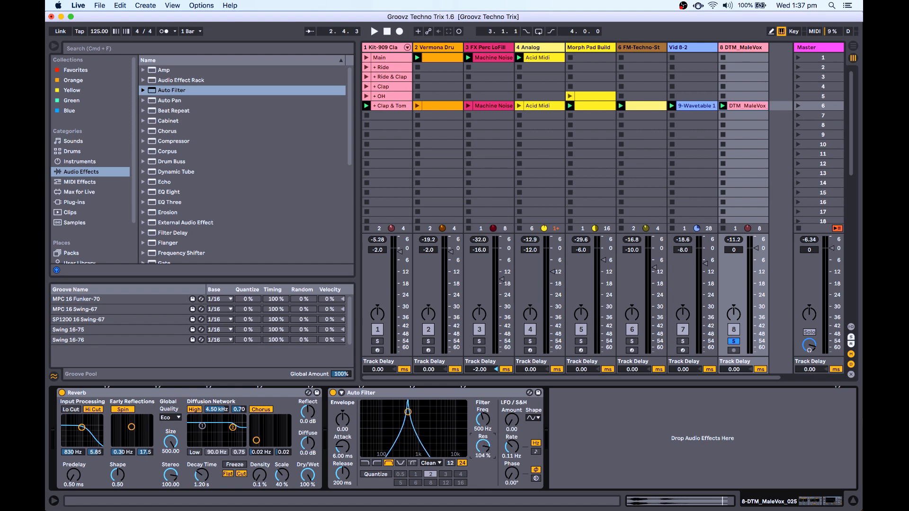
{"action": "key", "text": "space"}
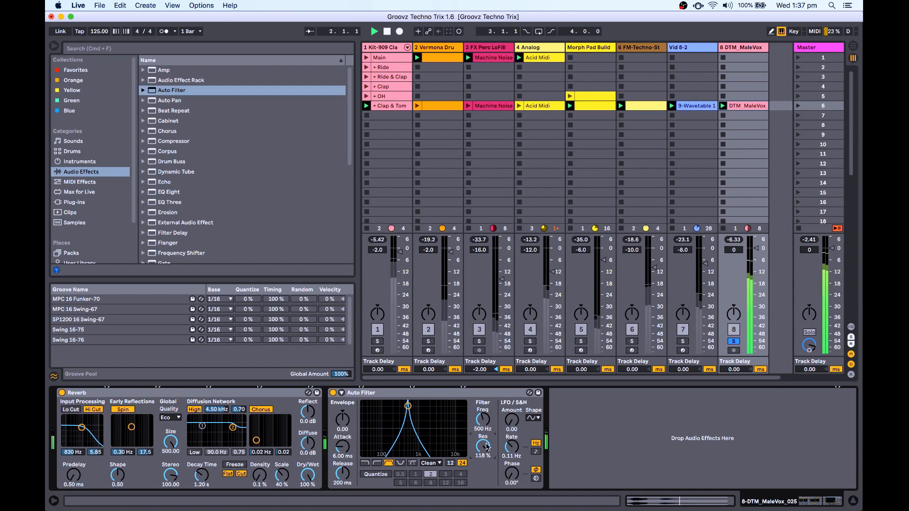
Audition the Auto Filter's OSR circuit, with resonance lowered to 87%.
{"action": "left_click_drag", "start_coordinate": [487, 447], "coordinate": [487, 444]}
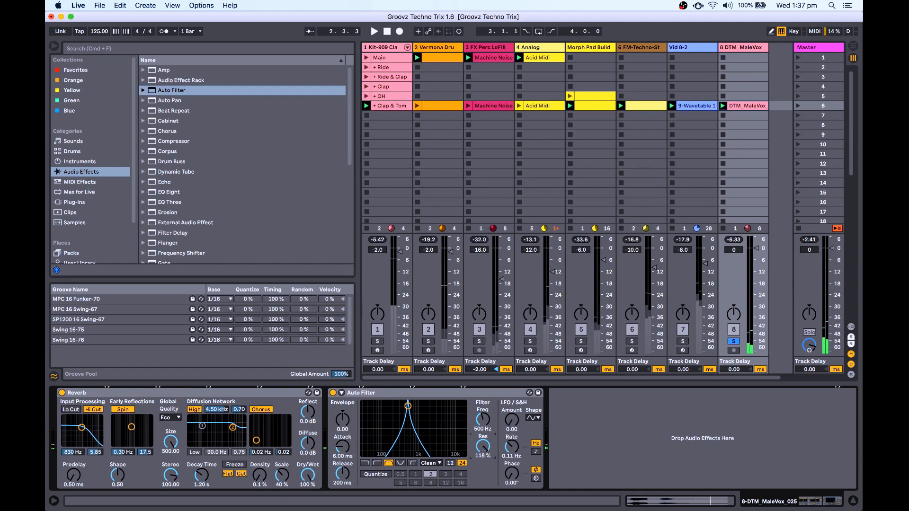
{"action": "left_click", "coordinate": [437, 463]}
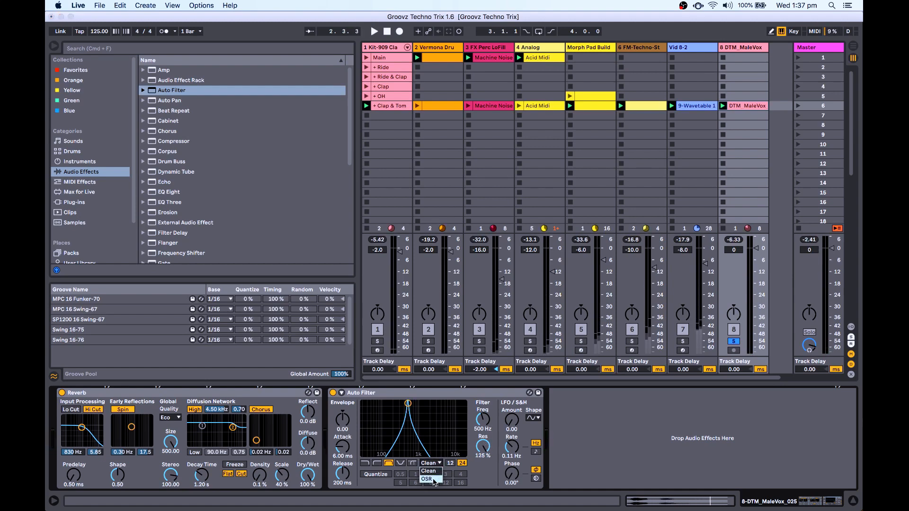
{"action": "left_click", "coordinate": [427, 479]}
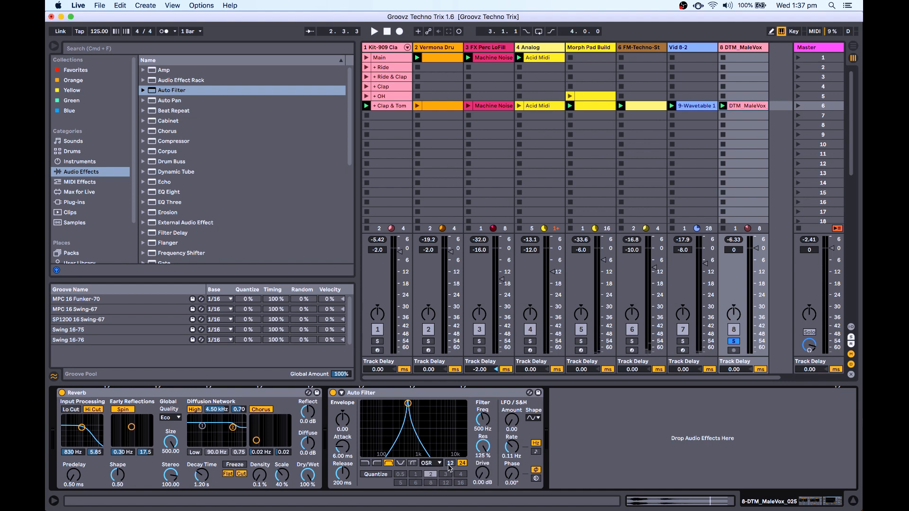
{"action": "key", "text": "space"}
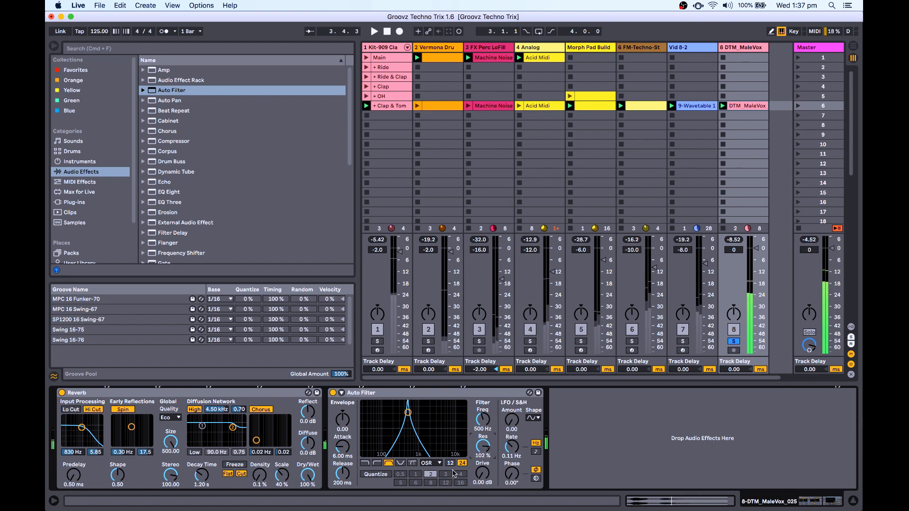
{"action": "left_click_drag", "start_coordinate": [483, 446], "coordinate": [483, 457]}
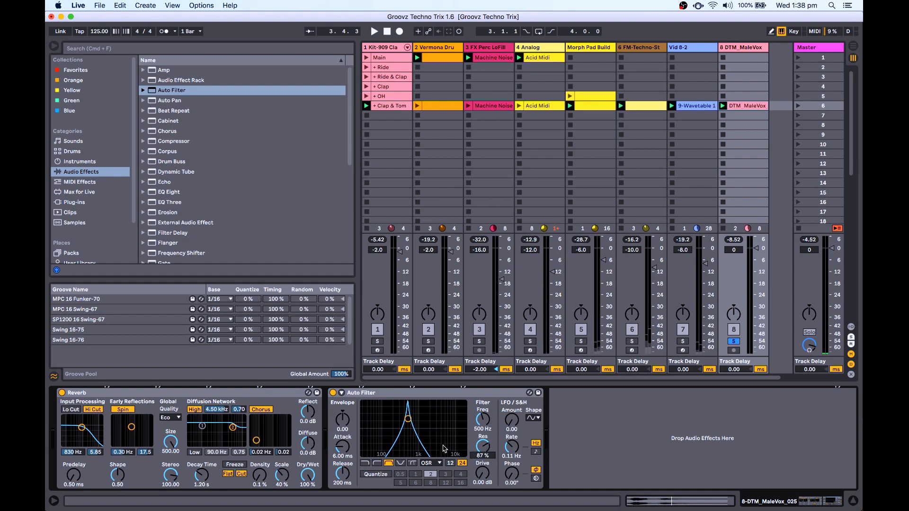
Return the filter circuit to Clean and raise resonance to 125% while playing.
{"action": "left_click", "coordinate": [432, 464]}
{"action": "left_click", "coordinate": [432, 473]}
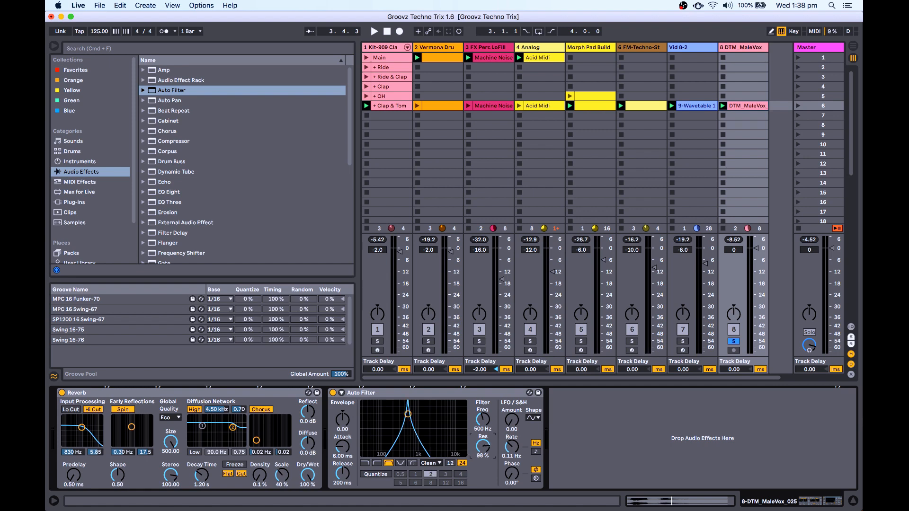
{"action": "left_click_drag", "start_coordinate": [481, 454], "coordinate": [482, 447]}
{"action": "key", "text": "space"}
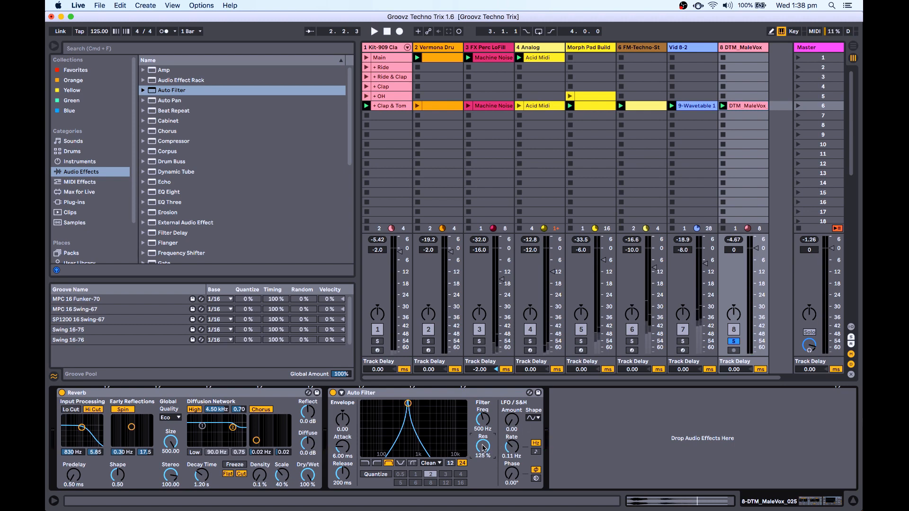
Switch the Auto Filter LFO to the random sample-and-hold shape and speed up its rate.
{"action": "left_click", "coordinate": [531, 419]}
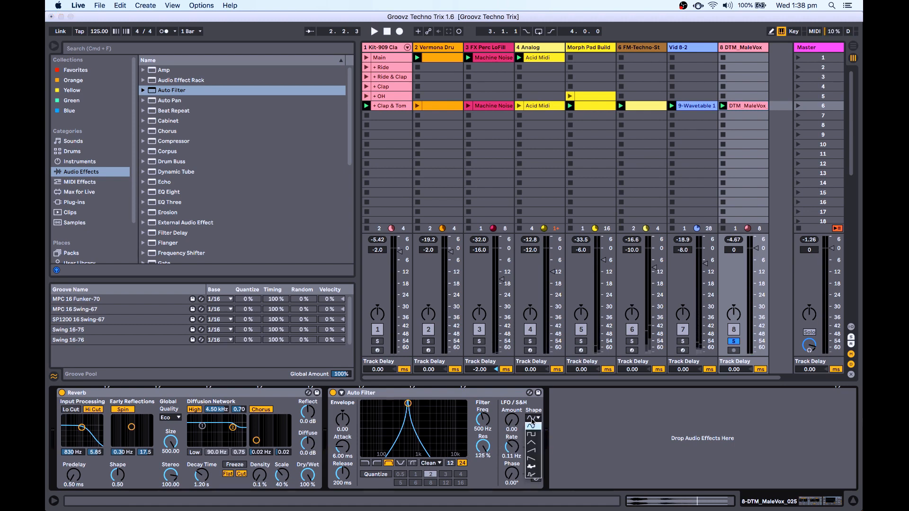
{"action": "left_click", "coordinate": [532, 475]}
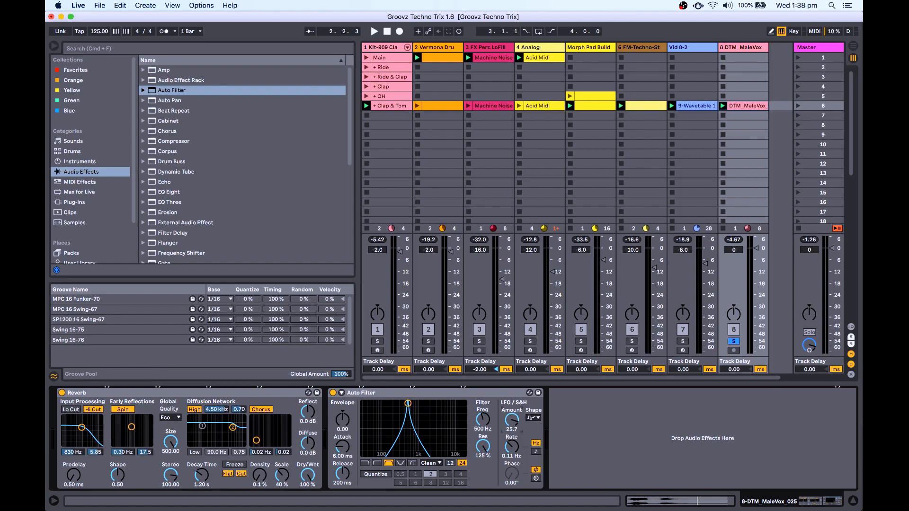
{"action": "key", "text": "space"}
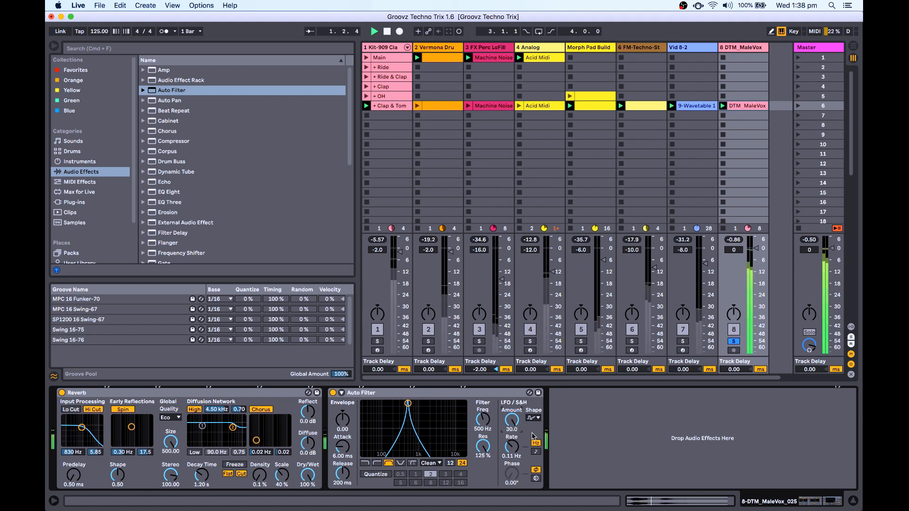
{"action": "mouse_move", "coordinate": [511, 447]}
{"action": "left_mouse_down"}
{"action": "mouse_move", "coordinate": [511, 434]}
{"action": "mouse_move", "coordinate": [514, 448]}
{"action": "left_mouse_up"}
Audition the mix a few times from the top, stop playback, and select the vocal's Auto Filter.
{"action": "key", "text": "space"}
{"action": "key", "text": "space"}
{"action": "key", "text": "space"}
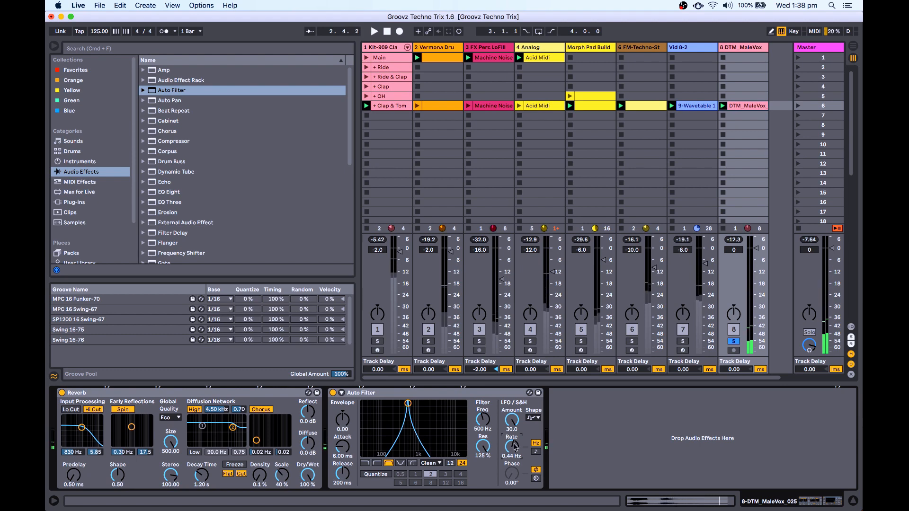
{"action": "key", "text": "space"}
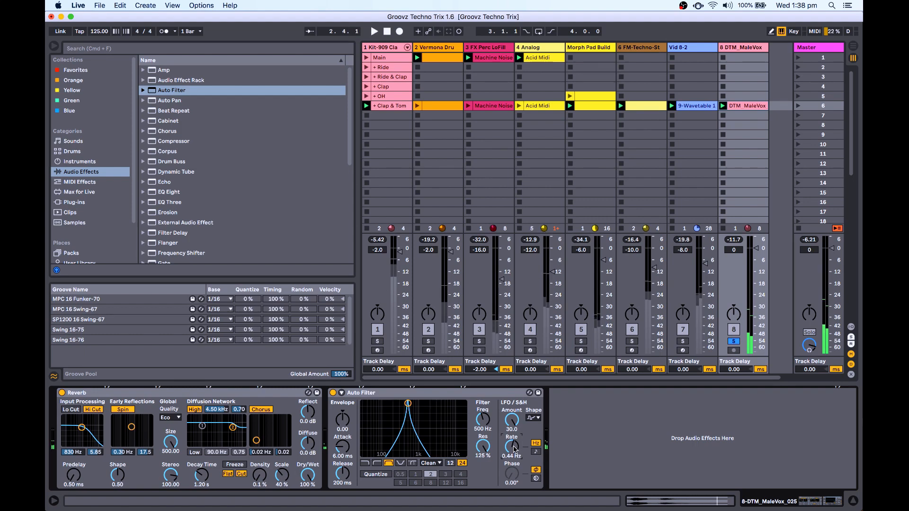
{"action": "key", "text": "space"}
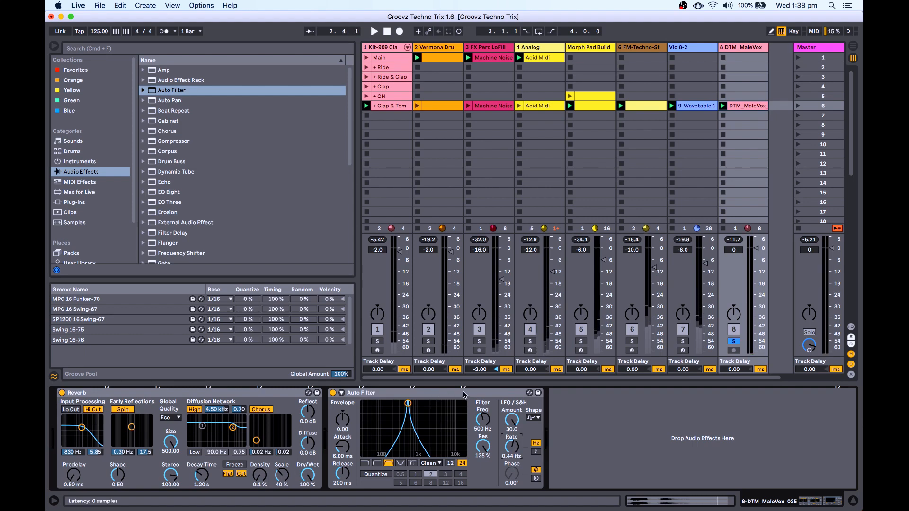
{"action": "key", "text": "space"}
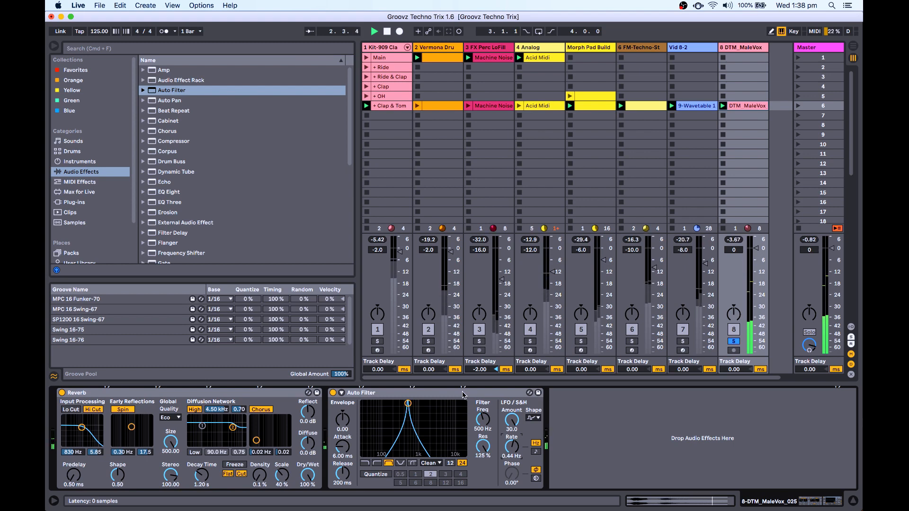
{"action": "key", "text": "space"}
{"action": "left_click", "coordinate": [463, 394]}
Group the vocal's Auto Filter into an Audio Effect Rack and reveal the rack's chain list.
{"action": "right_click", "coordinate": [463, 394]}
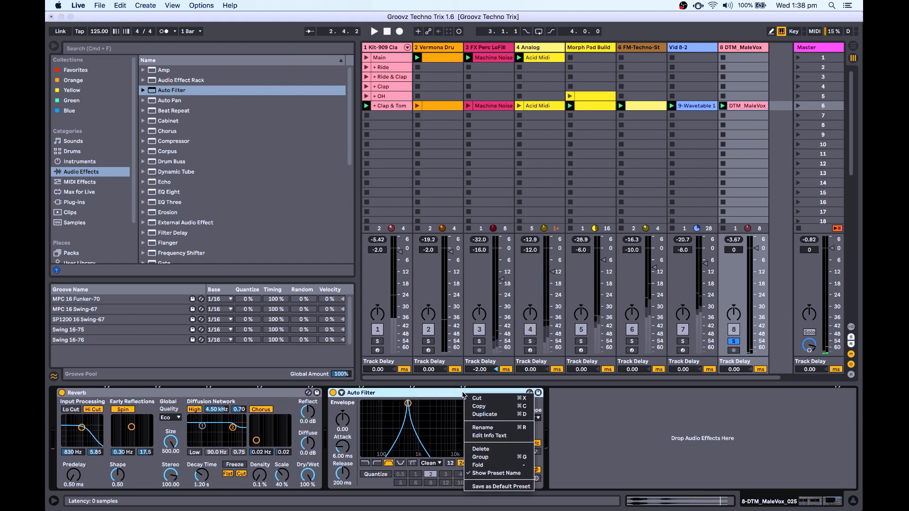
{"action": "left_click", "coordinate": [475, 457]}
{"action": "left_click", "coordinate": [334, 412]}
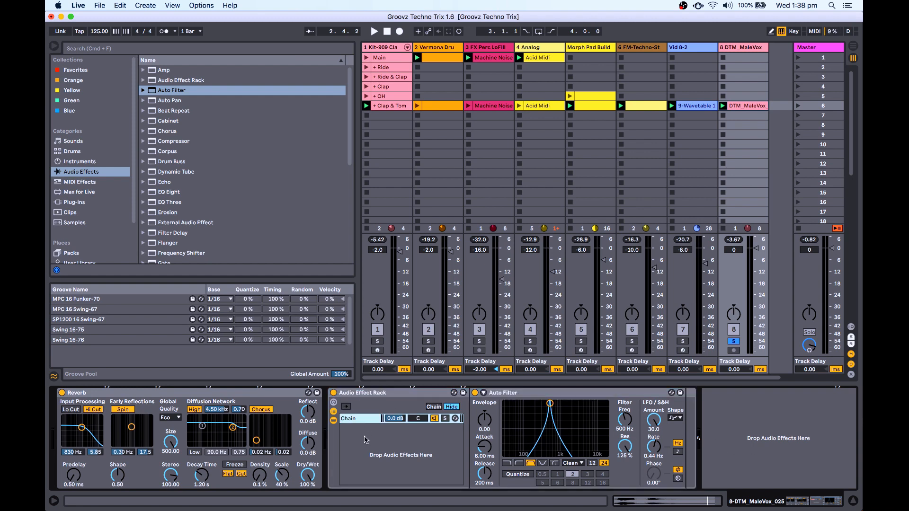
Create a second chain in the rack and load an Auto Filter into it.
{"action": "right_click", "coordinate": [365, 436]}
{"action": "left_click", "coordinate": [407, 445]}
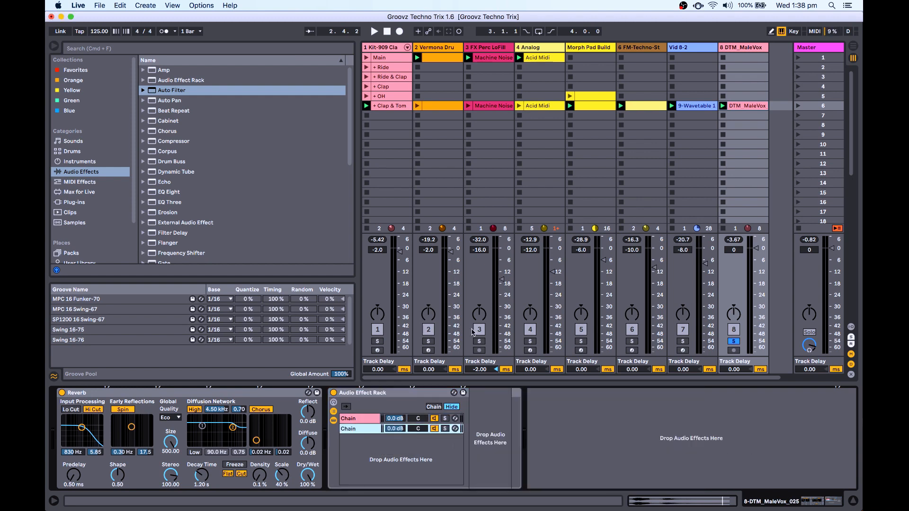
{"action": "double_click", "coordinate": [179, 91]}
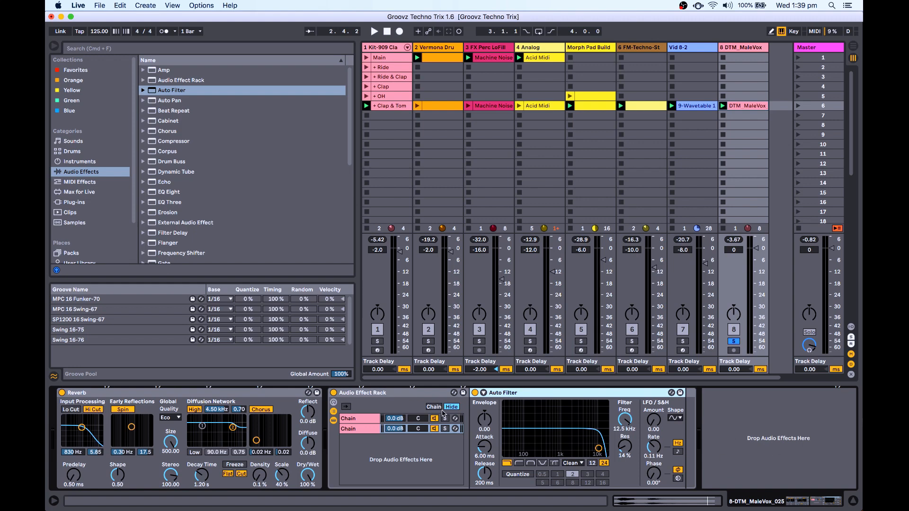
Make the second chain's filter a band-pass at 500 Hz with 125% resonance, and audition it.
{"action": "left_click", "coordinate": [360, 430]}
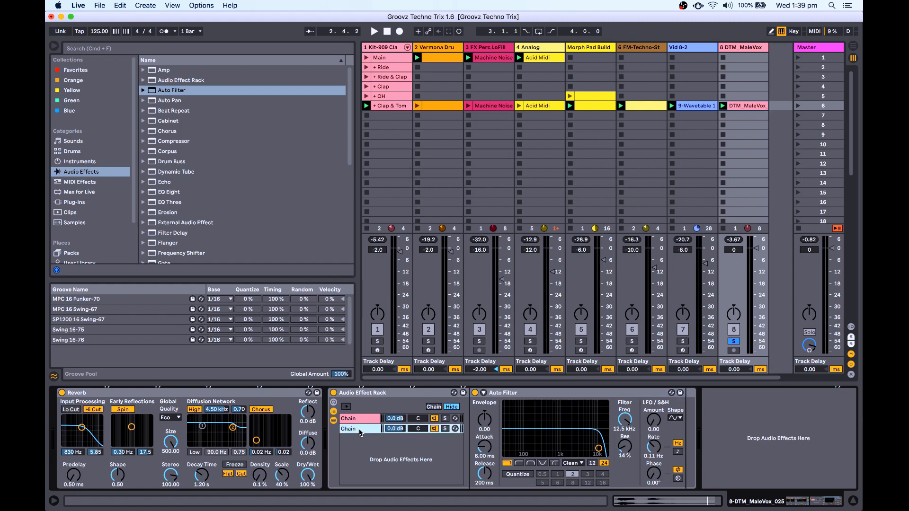
{"action": "left_click", "coordinate": [531, 463]}
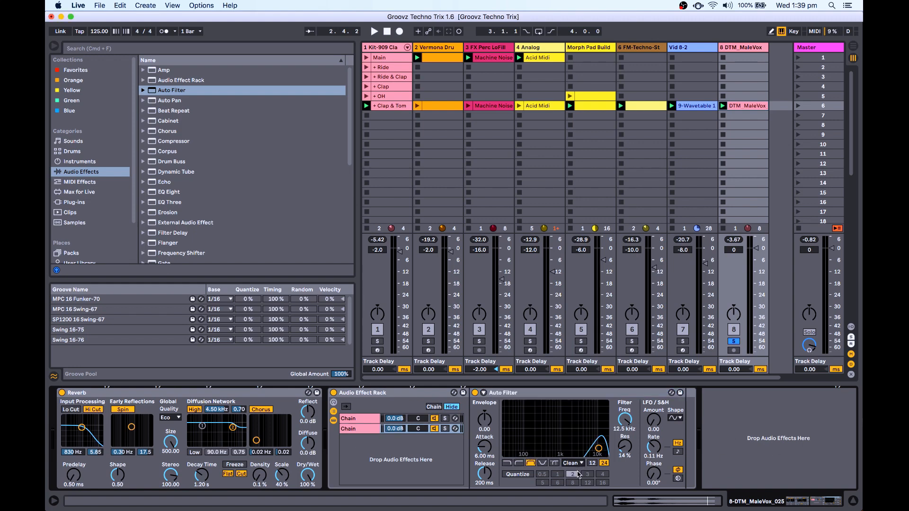
{"action": "left_click_drag", "start_coordinate": [630, 454], "coordinate": [630, 422]}
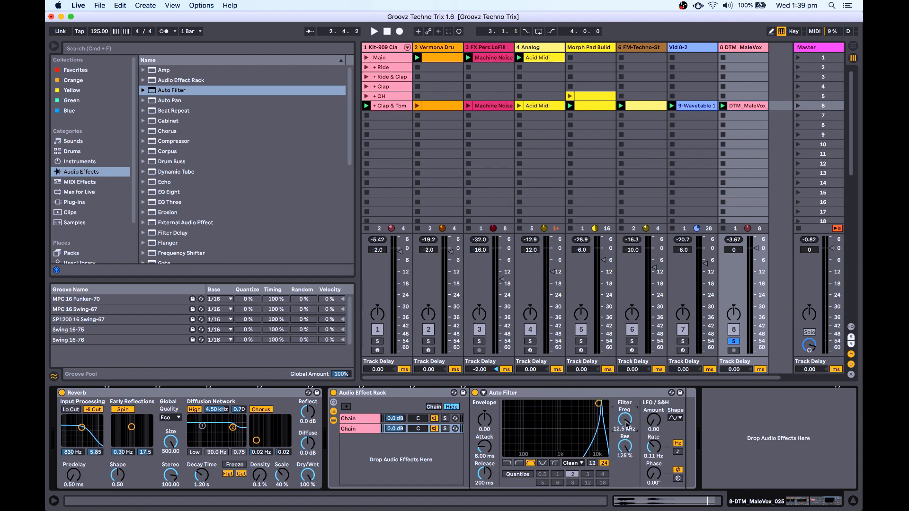
{"action": "key", "text": "Return"}
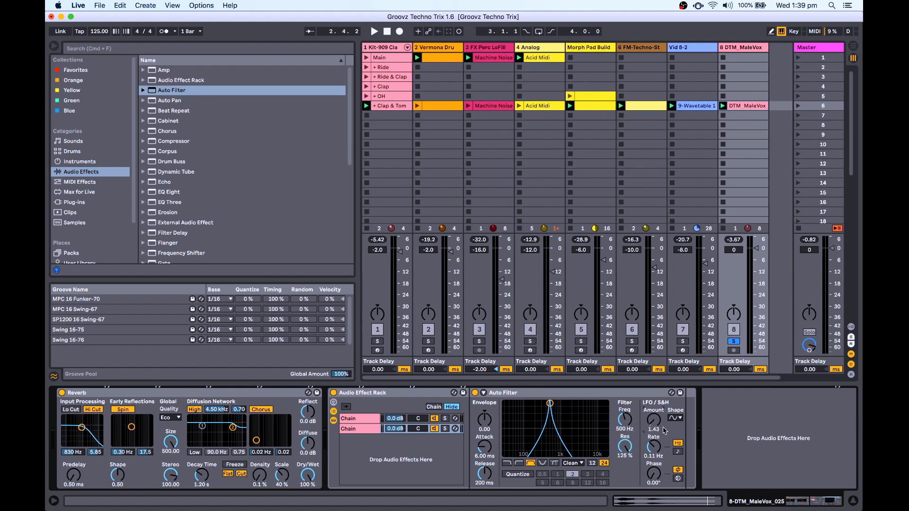
{"action": "key", "text": "space"}
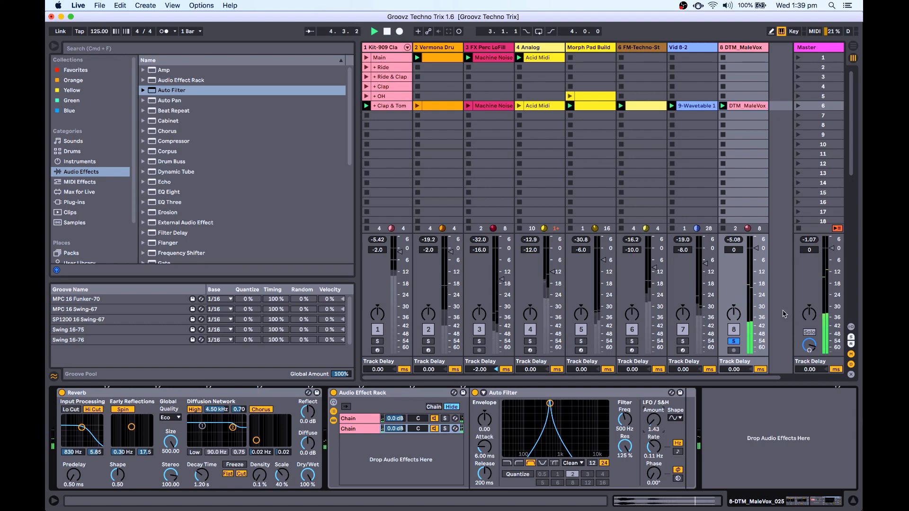
{"action": "key", "text": "space"}
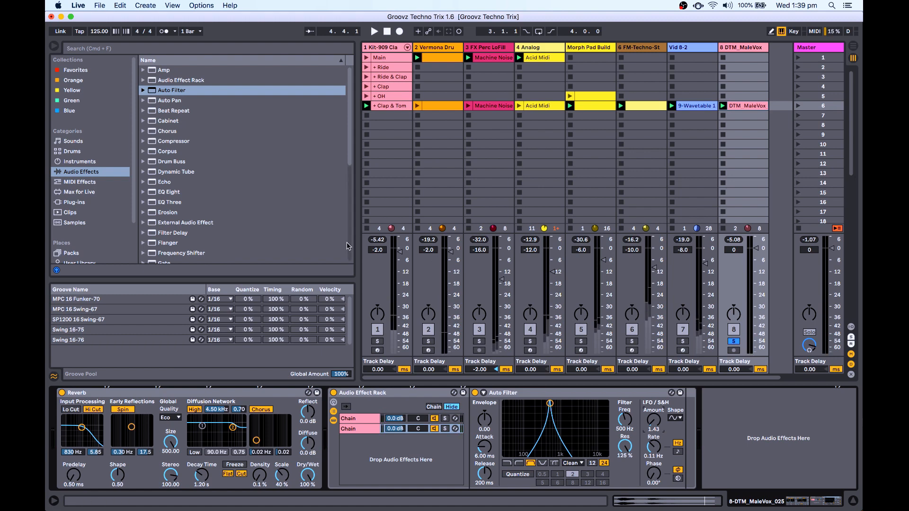
{"action": "scroll", "coordinate": [215, 199], "scroll_direction": "down", "scroll_amount": 1}
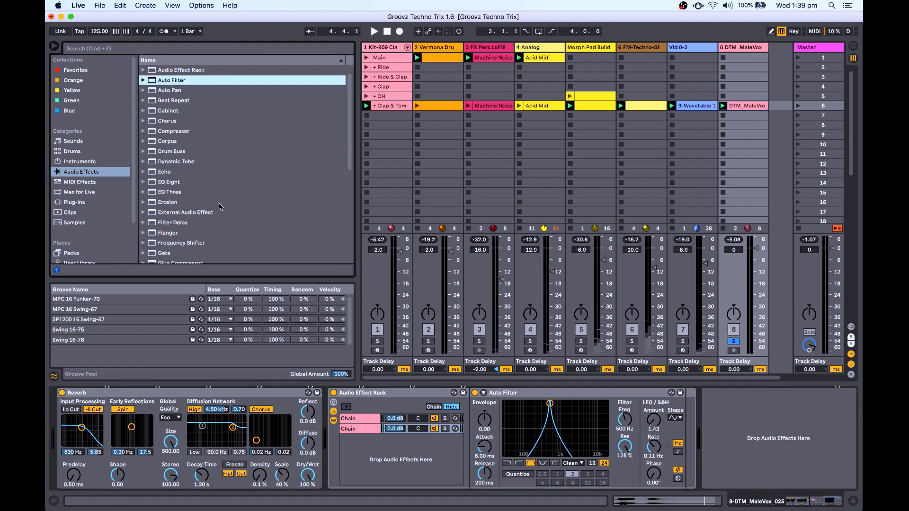
Add a third chain with an Auto Filter set to band-pass, 1000 Hz frequency and 125% resonance.
{"action": "left_click_drag", "start_coordinate": [179, 82], "coordinate": [422, 464]}
{"action": "left_click", "coordinate": [531, 464]}
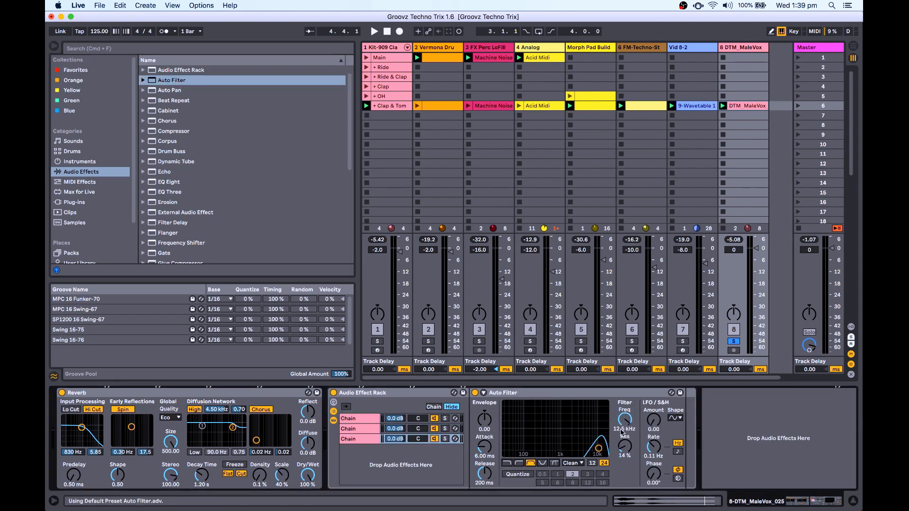
{"action": "left_click_drag", "start_coordinate": [626, 421], "coordinate": [626, 423]}
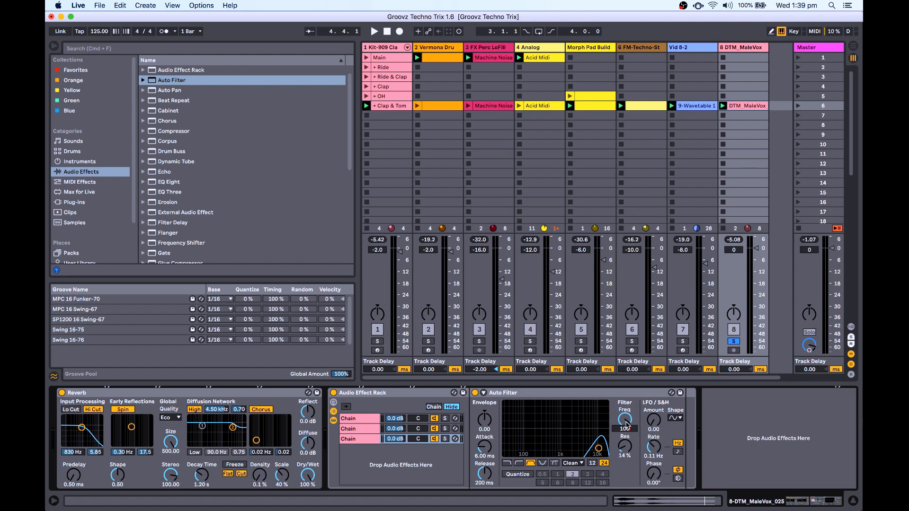
{"action": "type", "text": "1000"}
{"action": "key", "text": "Return"}
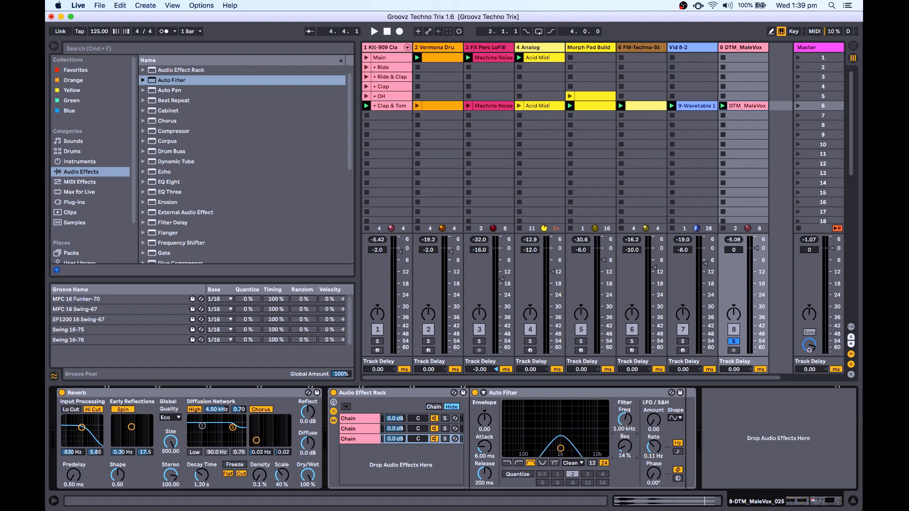
{"action": "left_click_drag", "start_coordinate": [626, 449], "coordinate": [626, 417]}
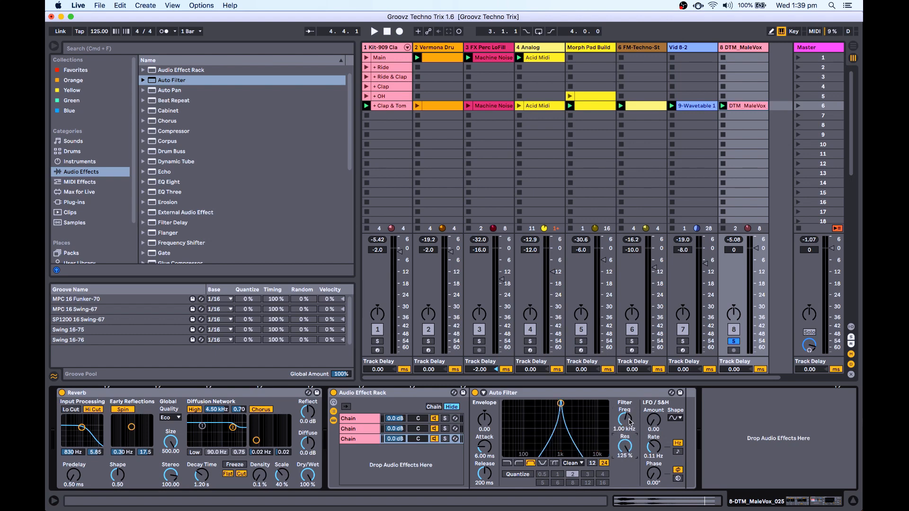
Check the second and first chains' filters, then start playback of the mix.
{"action": "left_click", "coordinate": [353, 429]}
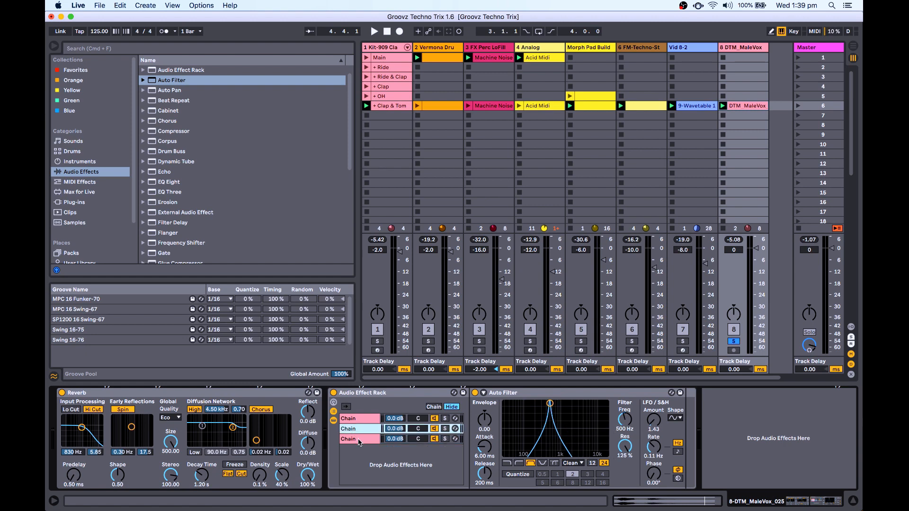
{"action": "left_click", "coordinate": [434, 418]}
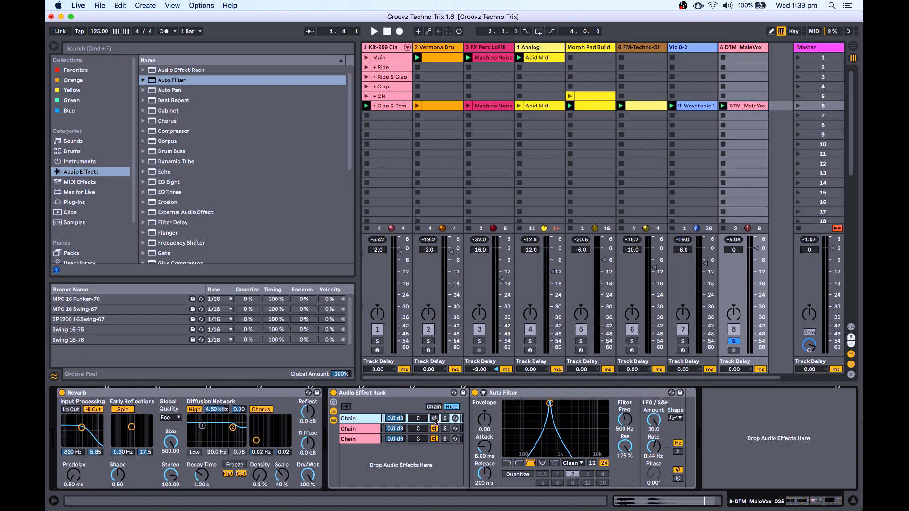
{"action": "key", "text": "space"}
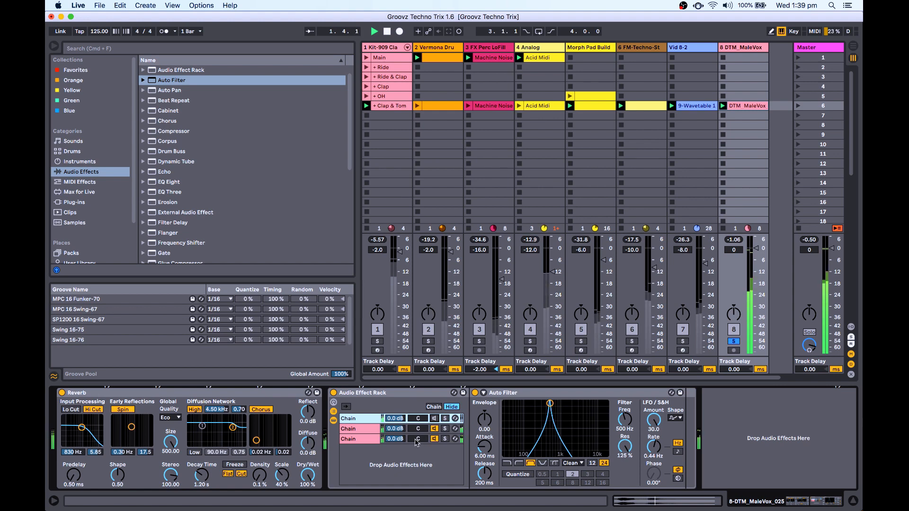
Lower the third chain's filter resonance slightly while auditioning the mix.
{"action": "left_click", "coordinate": [445, 443]}
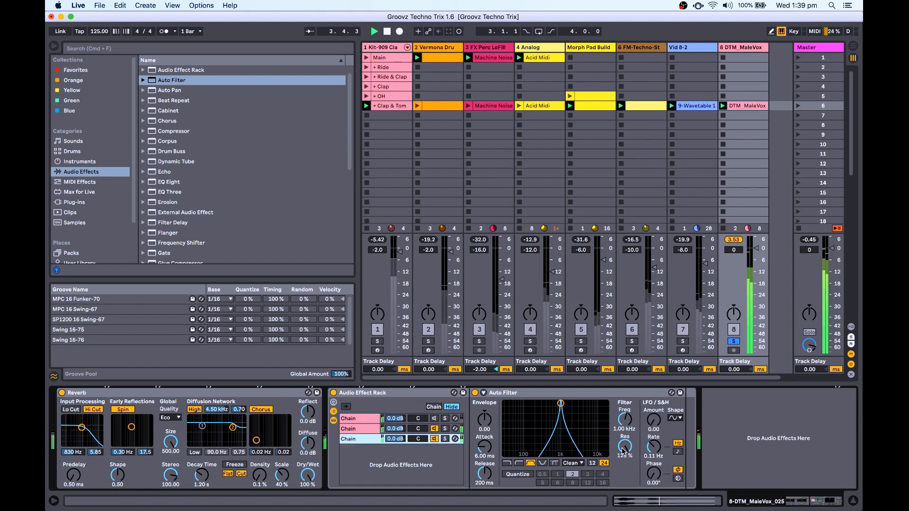
{"action": "left_click_drag", "start_coordinate": [625, 446], "coordinate": [625, 464]}
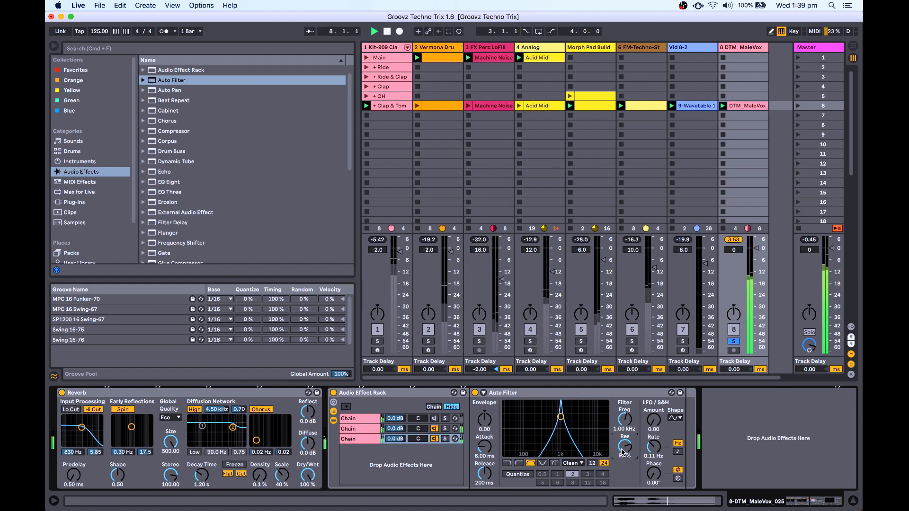
{"action": "key", "text": "space"}
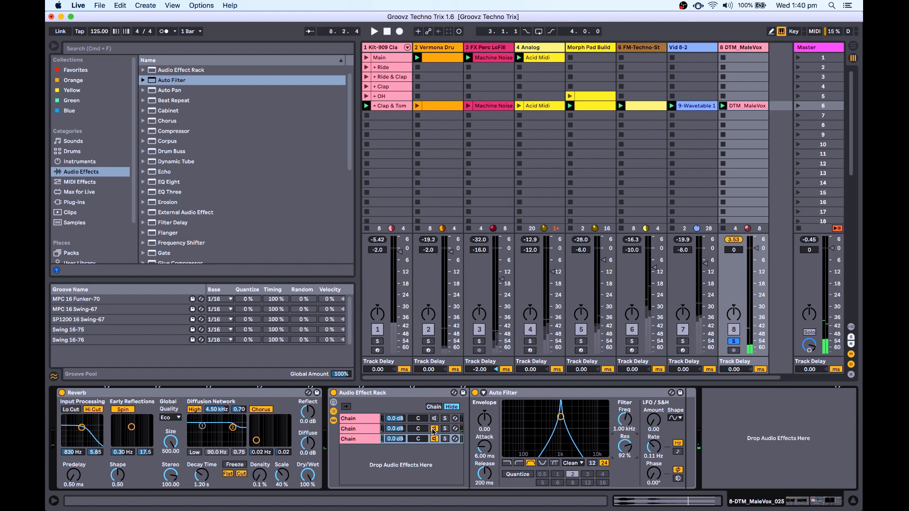
{"action": "left_click", "coordinate": [434, 420]}
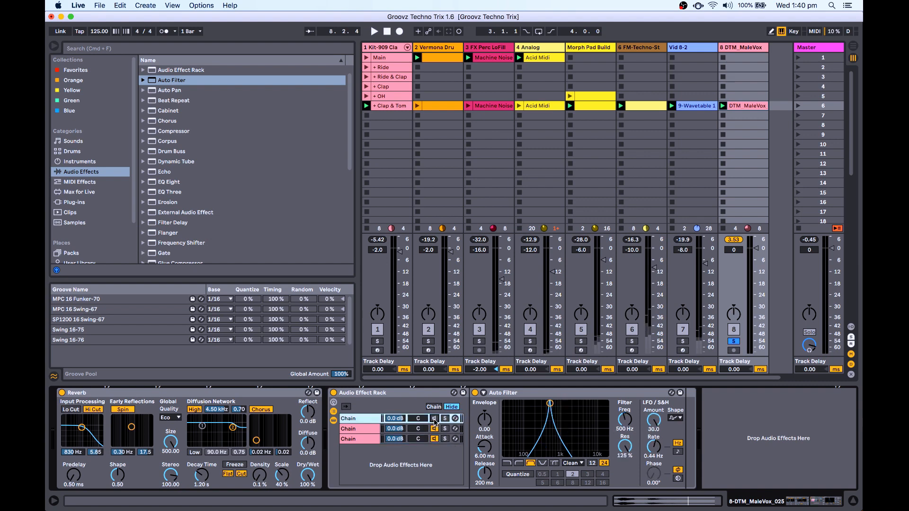
{"action": "key", "text": "space"}
Nudge the third chain's volume down and lower the first chain's resonance to 113%.
{"action": "left_click_drag", "start_coordinate": [402, 437], "coordinate": [403, 440]}
{"action": "key", "text": "space"}
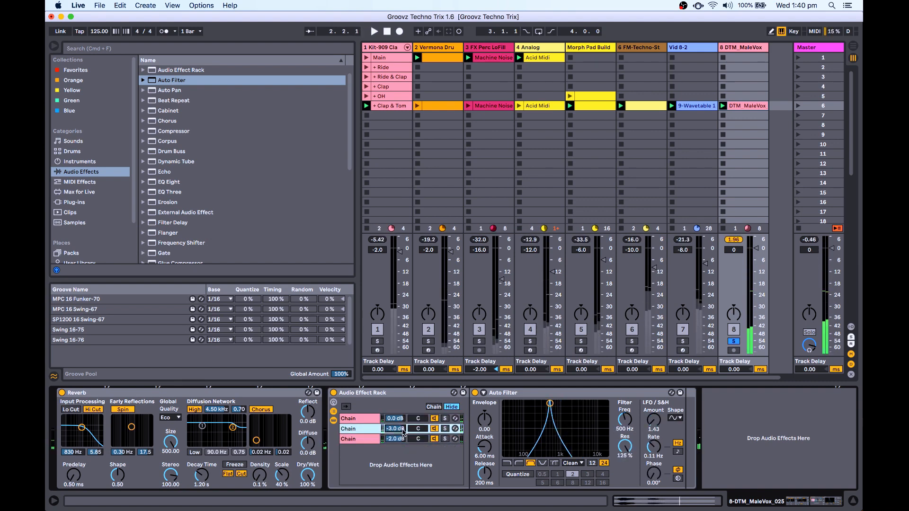
{"action": "left_click", "coordinate": [403, 440]}
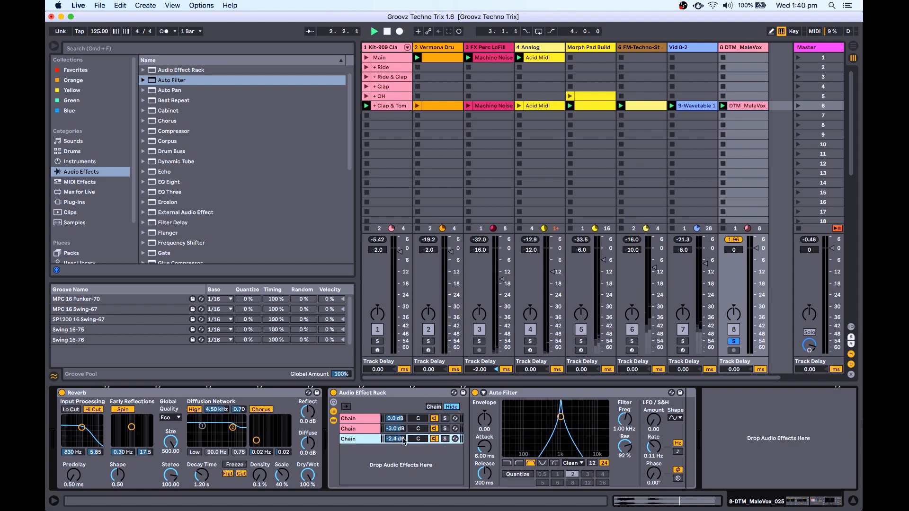
{"action": "key", "text": "space"}
{"action": "left_click", "coordinate": [373, 421]}
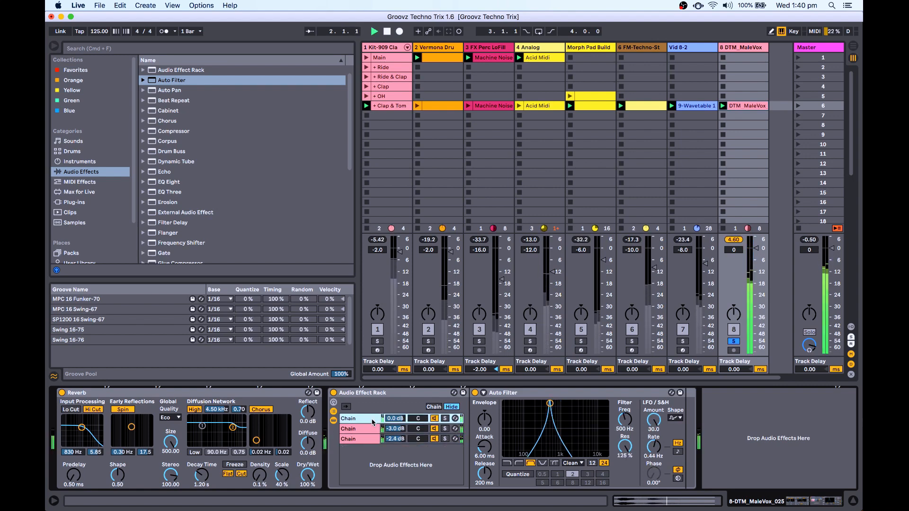
{"action": "left_click_drag", "start_coordinate": [625, 447], "coordinate": [625, 453]}
{"action": "key", "text": "space"}
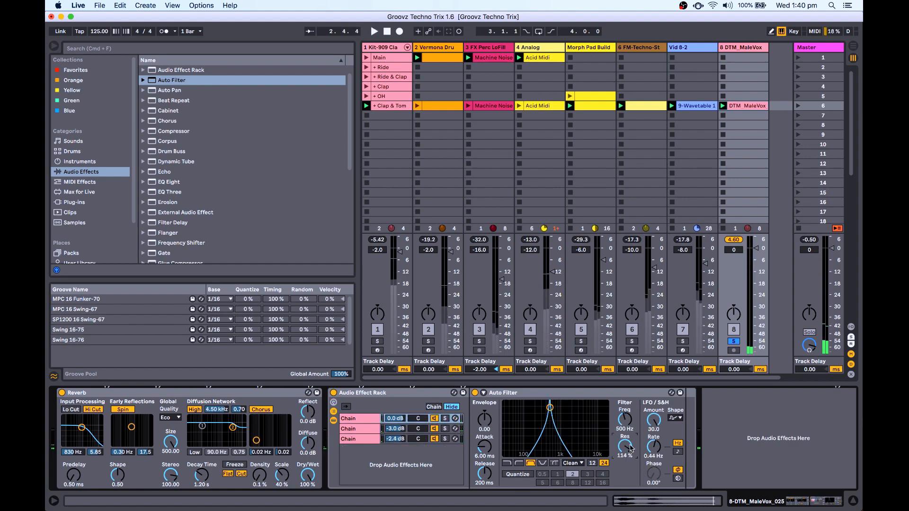
{"action": "key", "text": "space"}
Set chain 2 resonance to 106%, disable the Reverb high cut, and set chain 3 to -3.0 dB.
{"action": "left_click", "coordinate": [362, 429]}
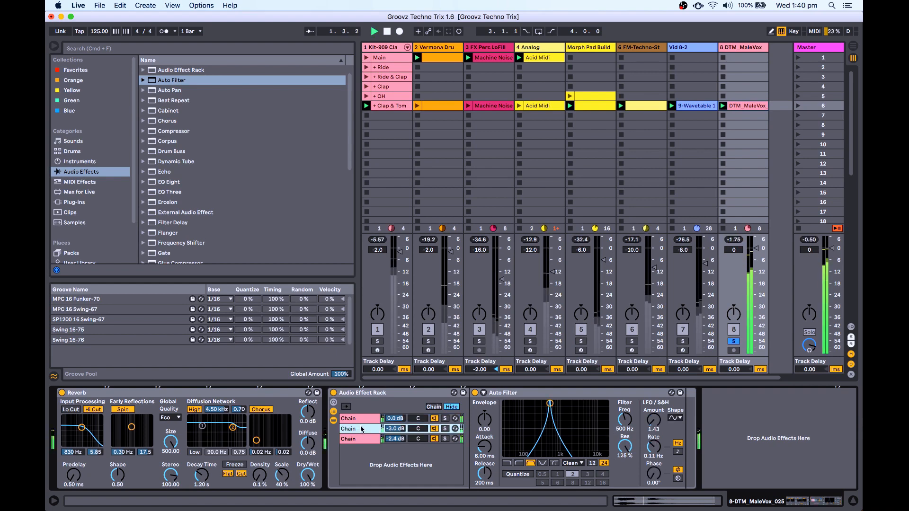
{"action": "mouse_move", "coordinate": [624, 452]}
{"action": "left_mouse_down"}
{"action": "mouse_move", "coordinate": [623, 467]}
{"action": "mouse_move", "coordinate": [624, 443]}
{"action": "left_mouse_up"}
{"action": "left_click", "coordinate": [362, 439]}
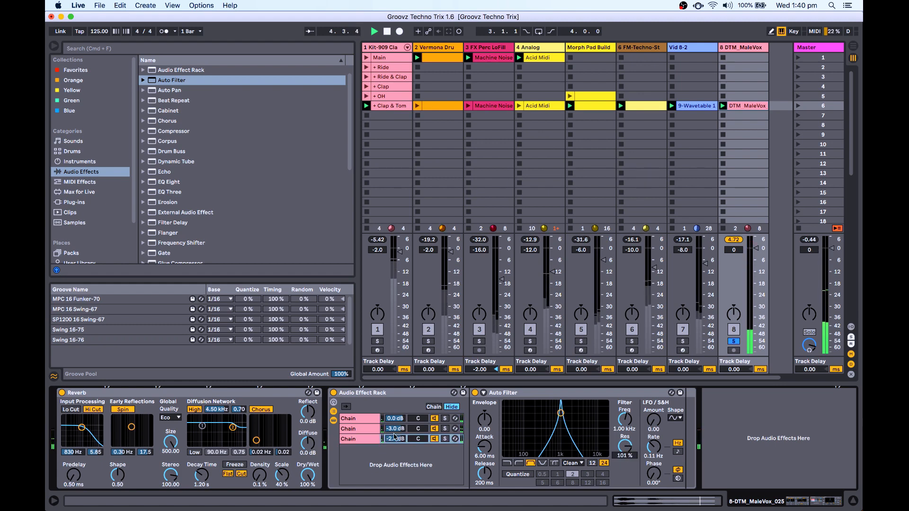
{"action": "left_click", "coordinate": [93, 410]}
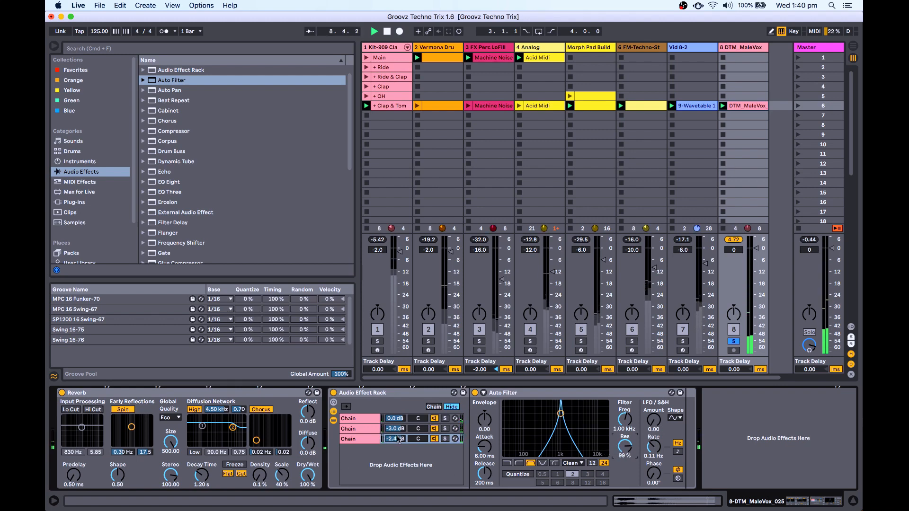
{"action": "left_click_drag", "start_coordinate": [397, 438], "coordinate": [398, 442]}
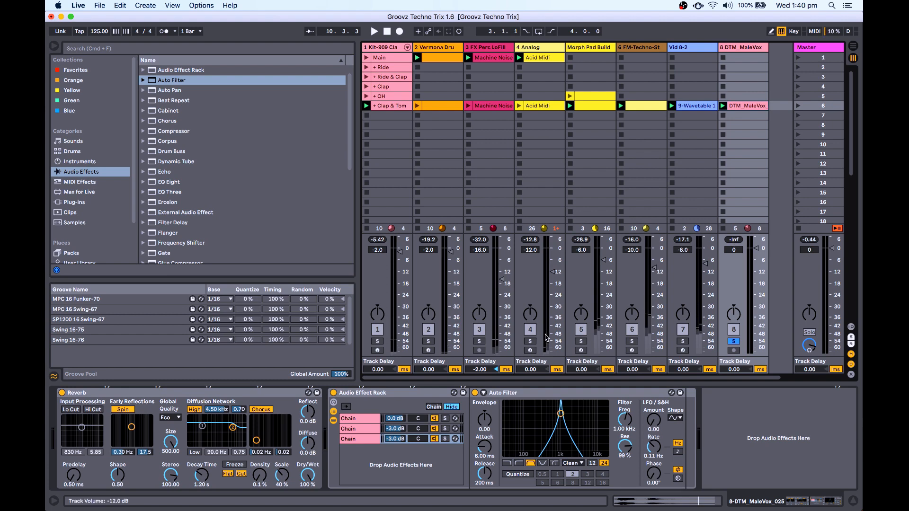
Compare the mix with the rack and Reverb bypassed, then re-enable both and play.
{"action": "left_click", "coordinate": [334, 393]}
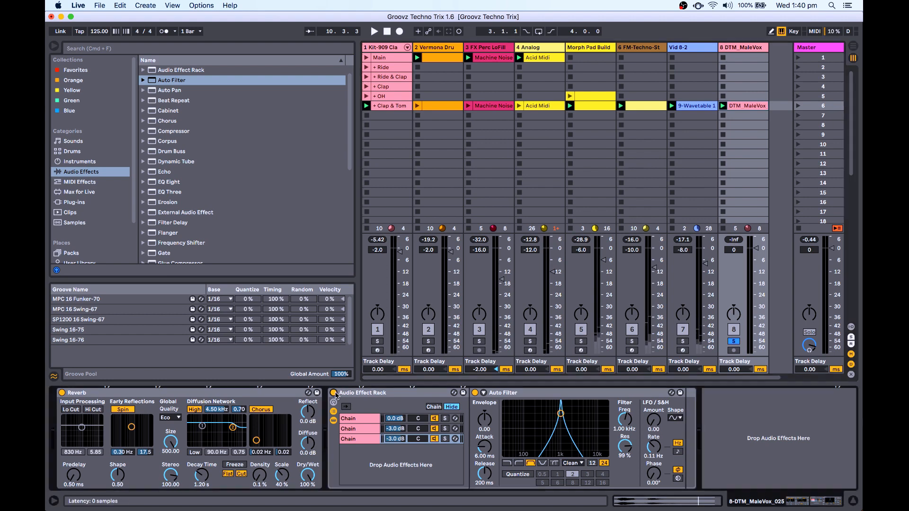
{"action": "left_click", "coordinate": [62, 393]}
{"action": "key", "text": "space"}
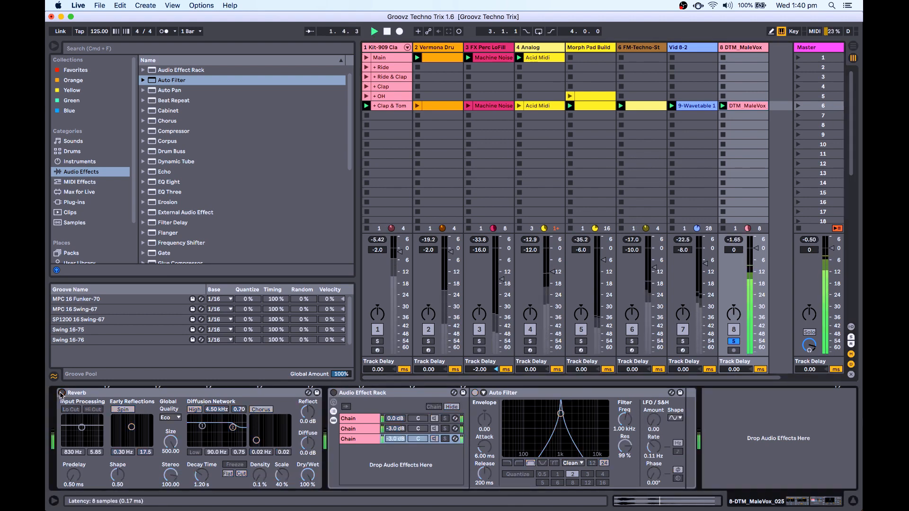
{"action": "key", "text": "space"}
{"action": "left_click", "coordinate": [61, 393]}
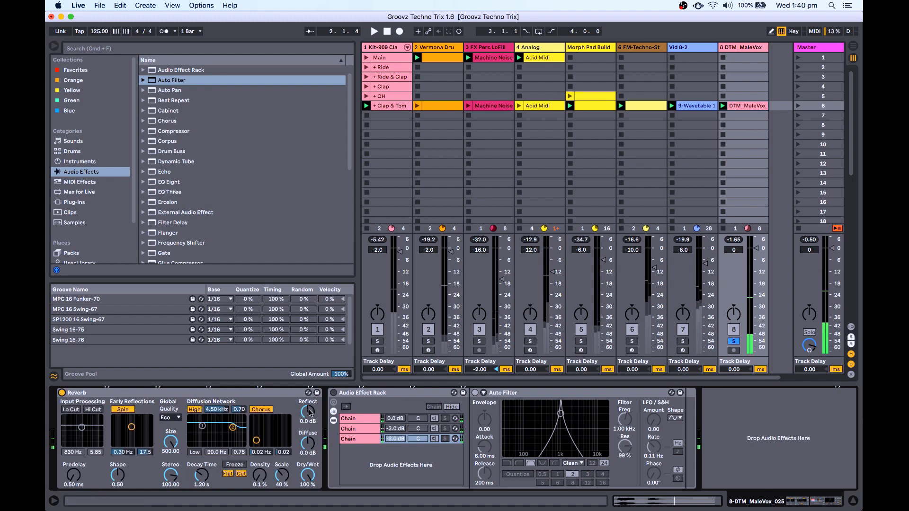
{"action": "left_click", "coordinate": [334, 393]}
{"action": "key", "text": "space"}
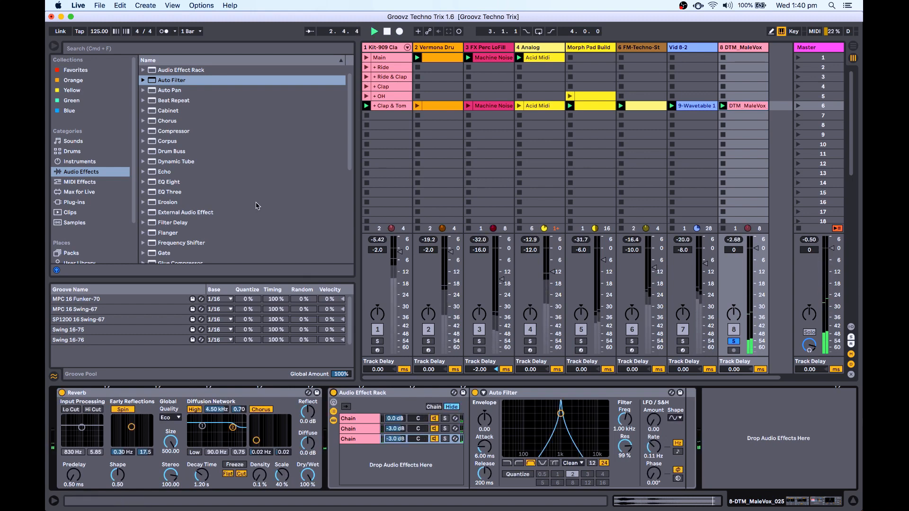
Add a Saturator using the Sinoid Fold waveshape with Drive reset to 0.00 dB, auditioning it.
{"action": "scroll", "coordinate": [256, 206], "scroll_direction": "down", "scroll_amount": 6}
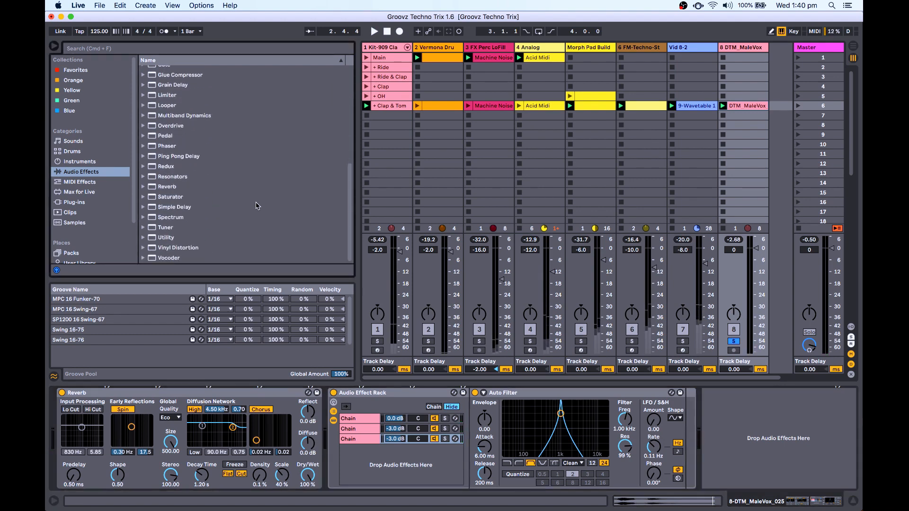
{"action": "double_click", "coordinate": [171, 197]}
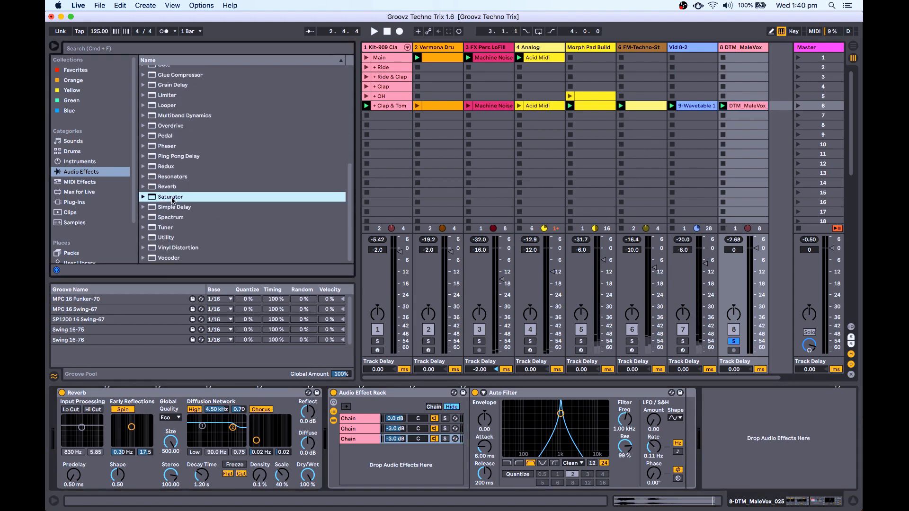
{"action": "left_click", "coordinate": [701, 448]}
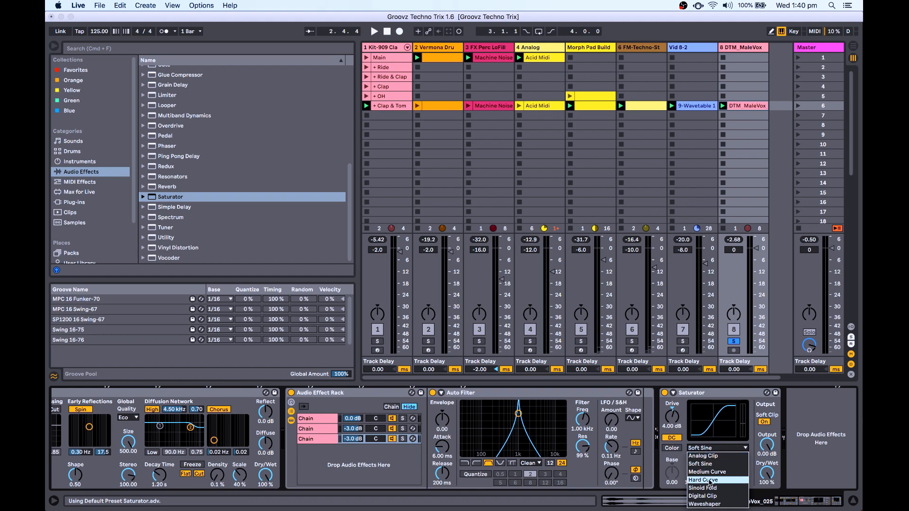
{"action": "left_click", "coordinate": [710, 490]}
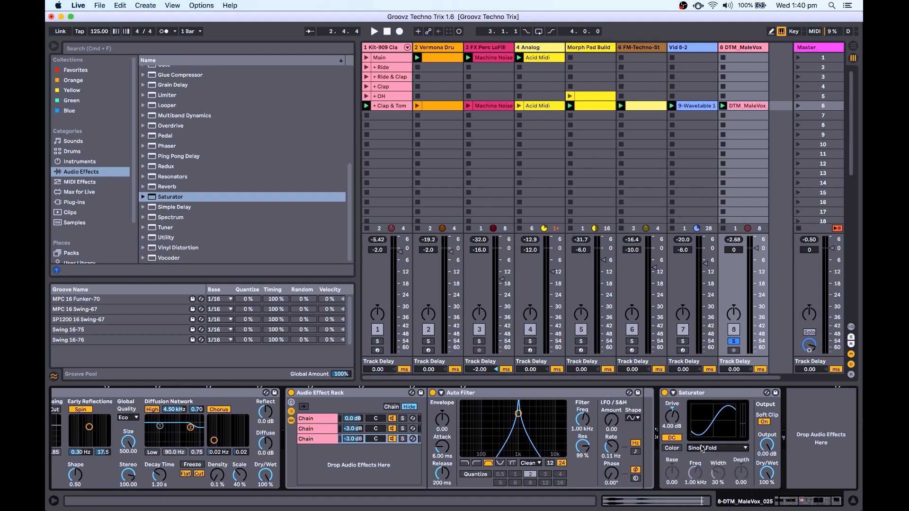
{"action": "key", "text": "space"}
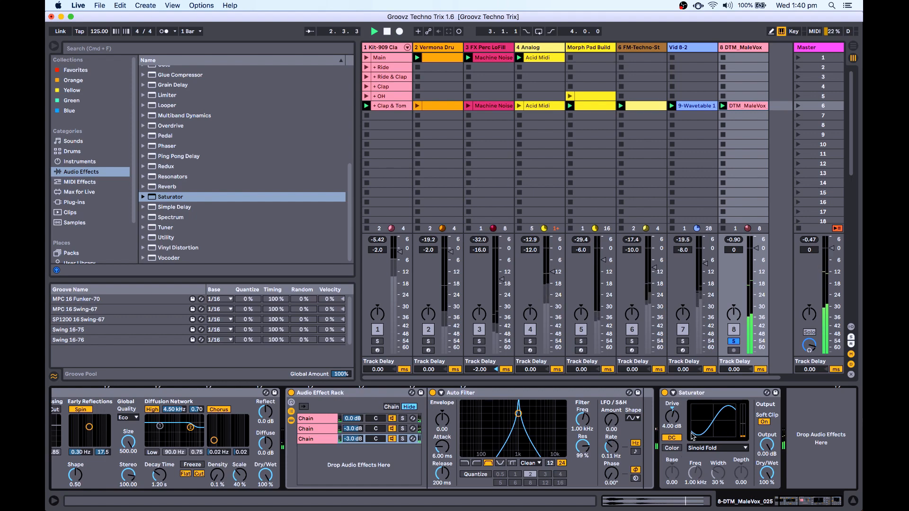
{"action": "double_click", "coordinate": [674, 420]}
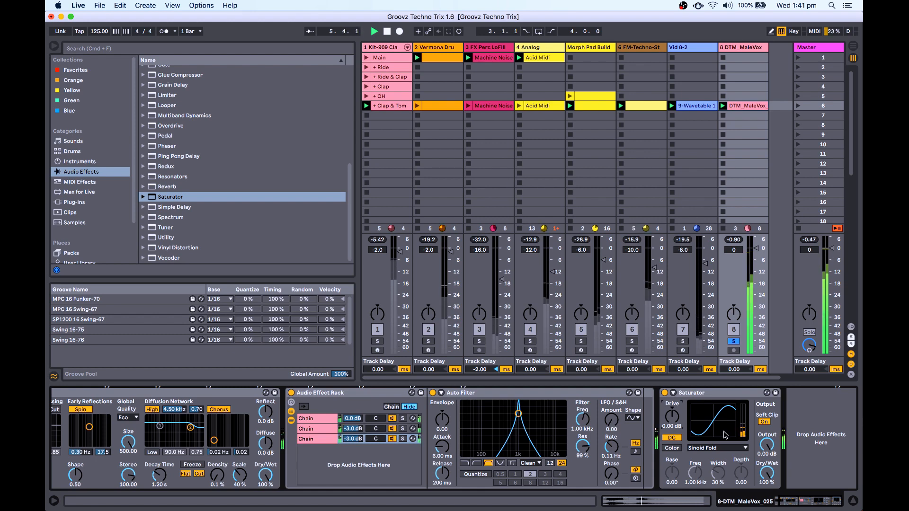
{"action": "key", "text": "space"}
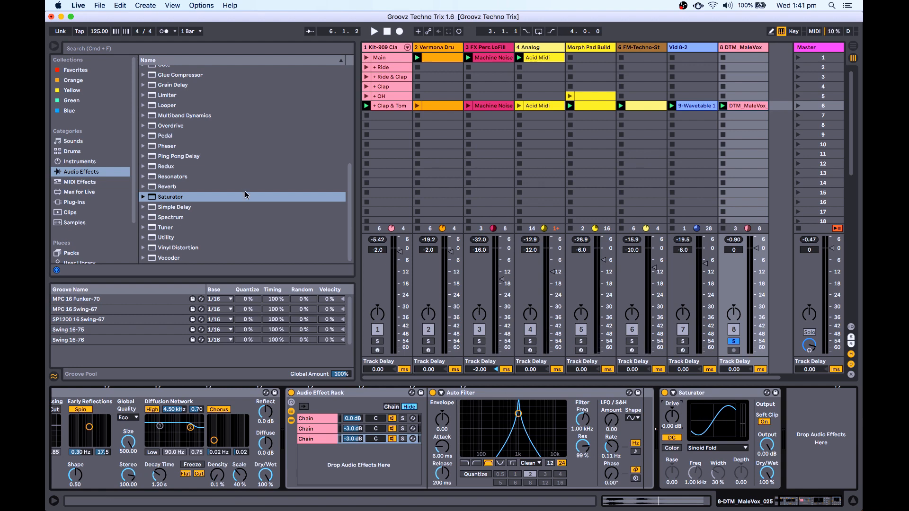
{"action": "scroll", "coordinate": [245, 195], "scroll_direction": "up", "scroll_amount": 6}
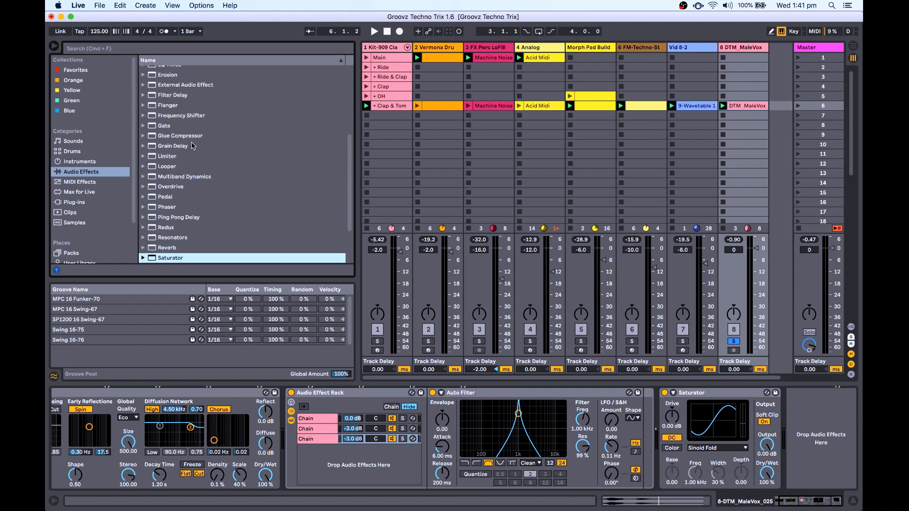
Add an EQ Eight, hide the browser, and make band 1 a low cut at about 95.8 Hz.
{"action": "scroll", "coordinate": [193, 146], "scroll_direction": "up", "scroll_amount": 5}
{"action": "double_click", "coordinate": [173, 157]}
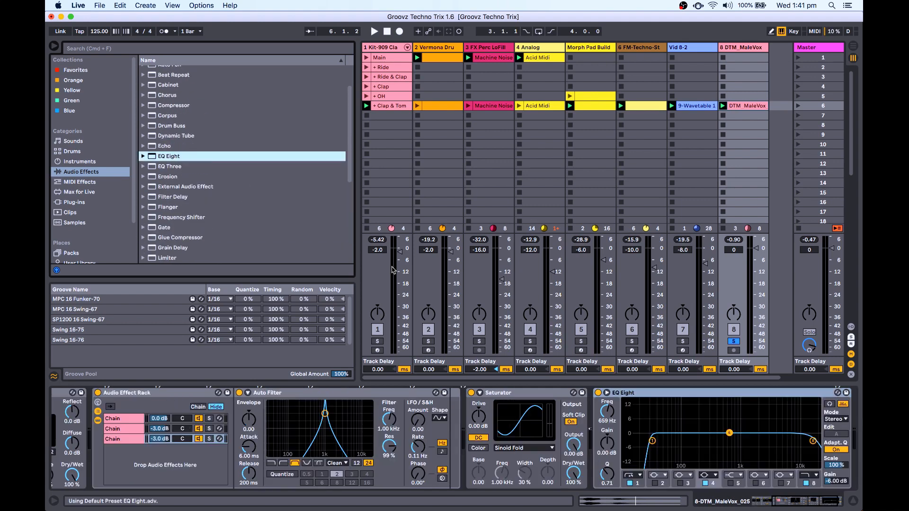
{"action": "left_click", "coordinate": [55, 48]}
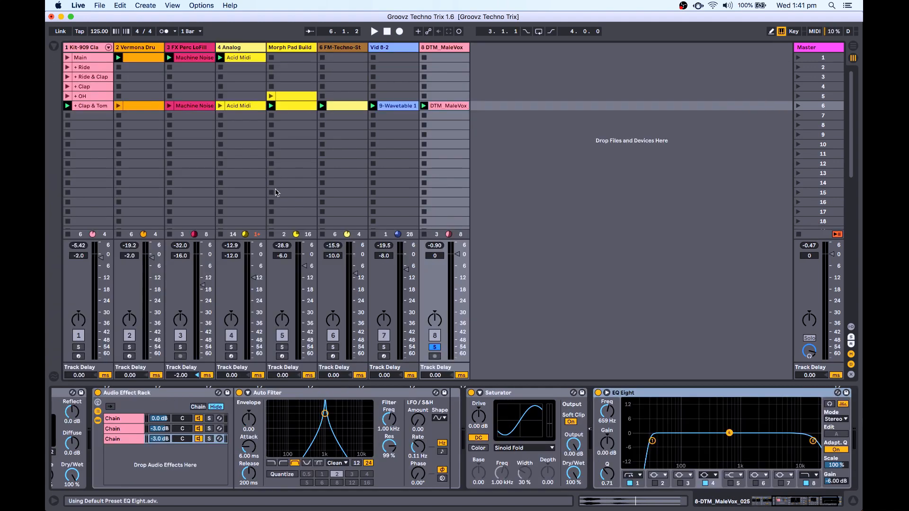
{"action": "left_click", "coordinate": [637, 476]}
{"action": "left_click", "coordinate": [640, 425]}
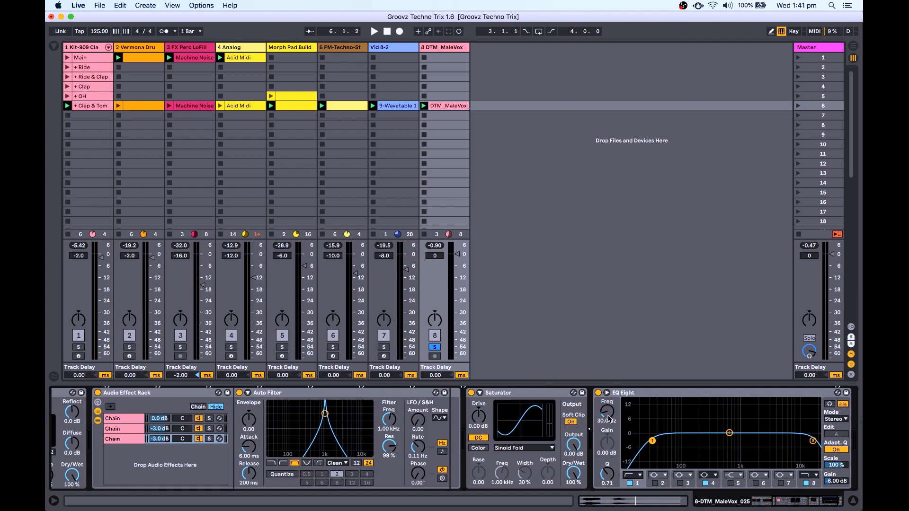
{"action": "key", "text": "space"}
{"action": "left_click_drag", "start_coordinate": [608, 414], "coordinate": [608, 387]}
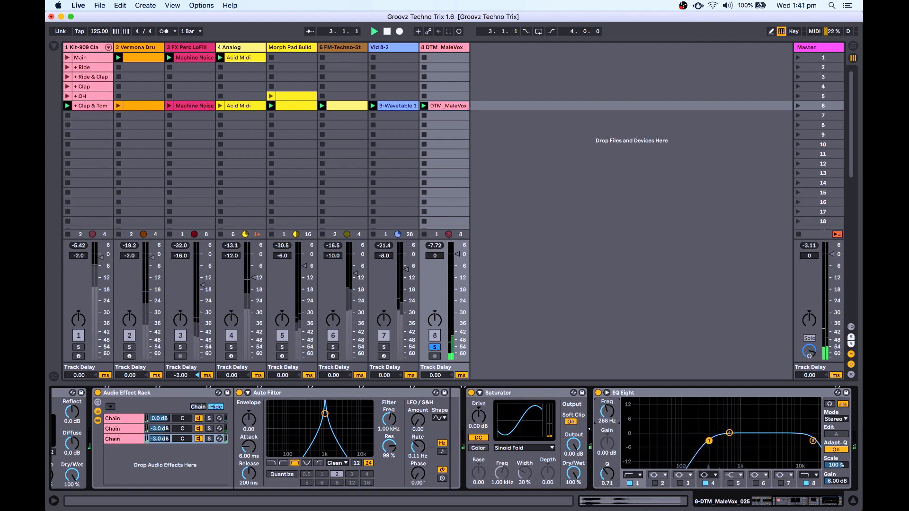
{"action": "key", "text": "space"}
Dip EQ band 4 around 1.86 kHz and move band 8 to 9.48 kHz while auditioning.
{"action": "left_click_drag", "start_coordinate": [729, 433], "coordinate": [752, 444]}
{"action": "key", "text": "space"}
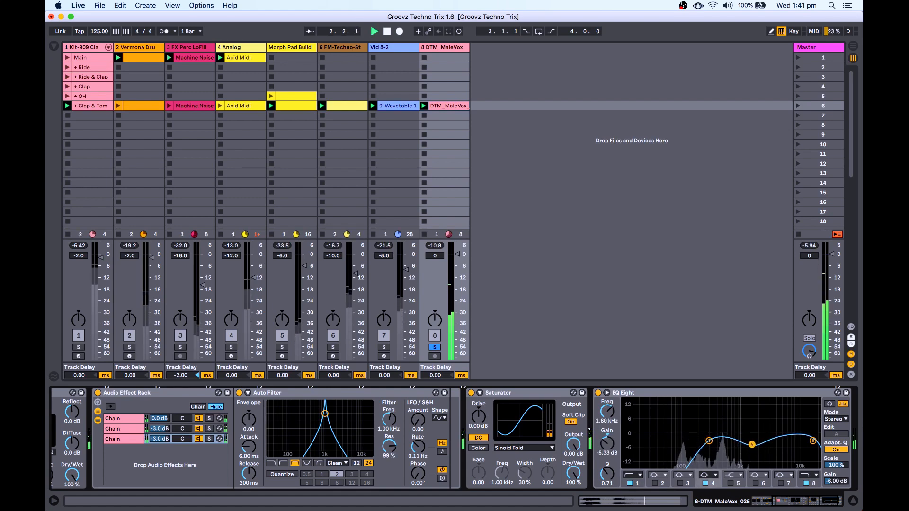
{"action": "key", "text": "space"}
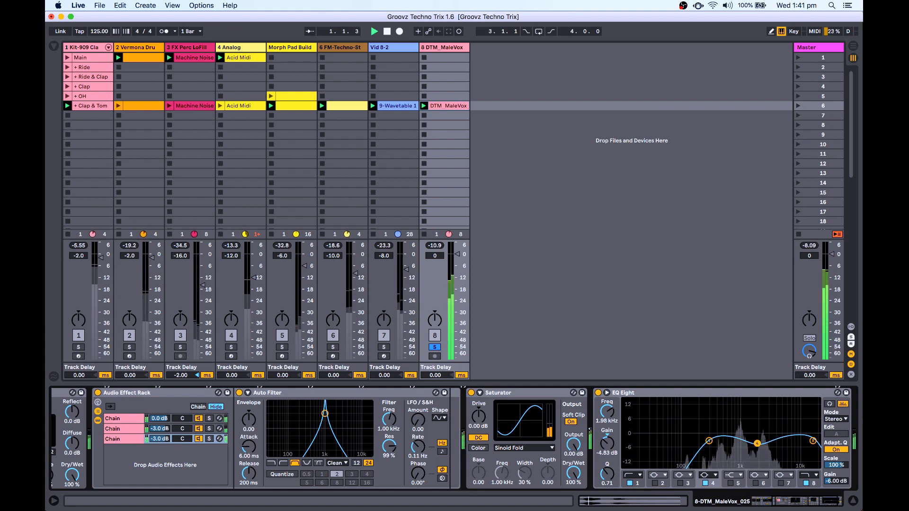
{"action": "left_click_drag", "start_coordinate": [757, 443], "coordinate": [755, 444]}
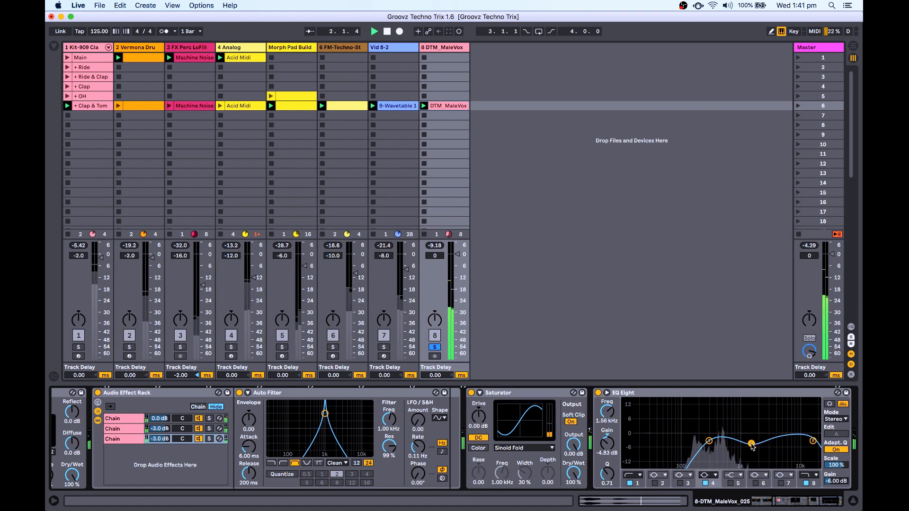
{"action": "left_click", "coordinate": [809, 477]}
{"action": "scroll", "coordinate": [609, 422], "scroll_direction": "down", "scroll_amount": 10}
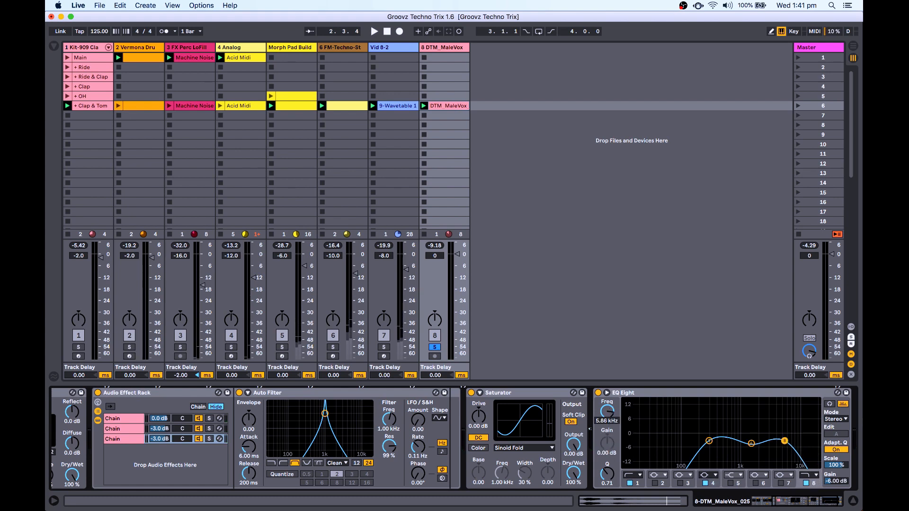
{"action": "key", "text": "space"}
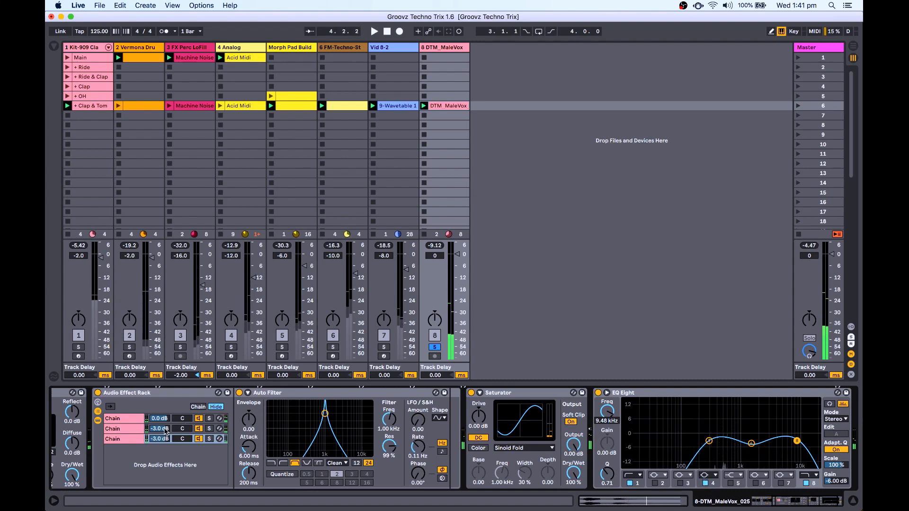
Mute and unmute the rack's second chain, then compare the first and second chains' filter resonance.
{"action": "left_click", "coordinate": [200, 429]}
{"action": "key", "text": "space"}
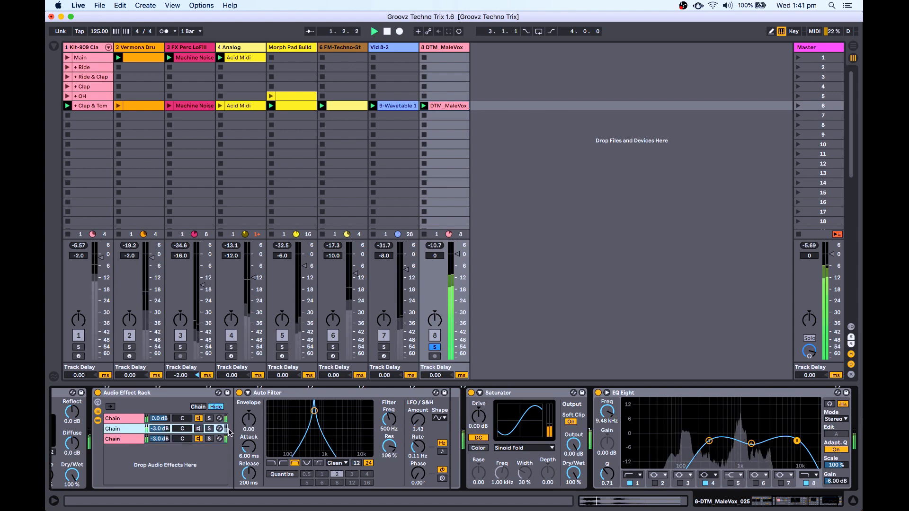
{"action": "left_click", "coordinate": [200, 428]}
{"action": "left_click", "coordinate": [124, 419]}
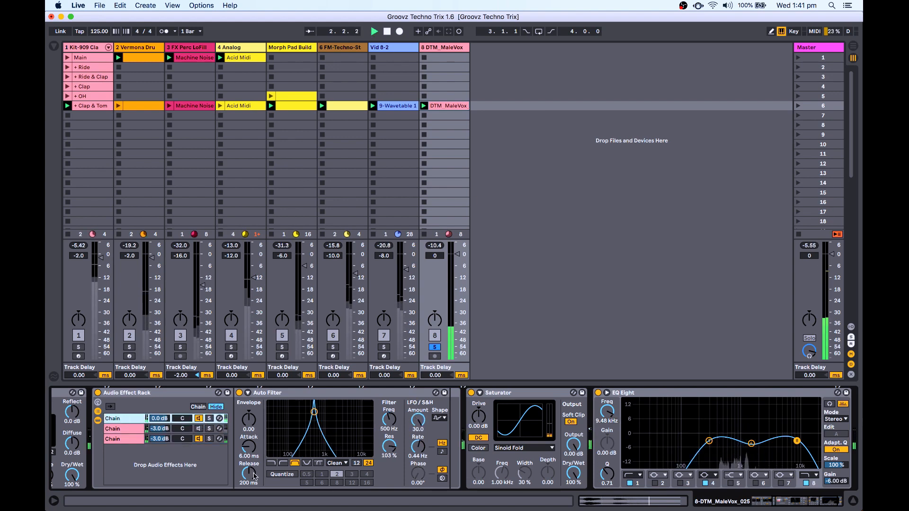
{"action": "left_click_drag", "start_coordinate": [389, 447], "coordinate": [389, 447]}
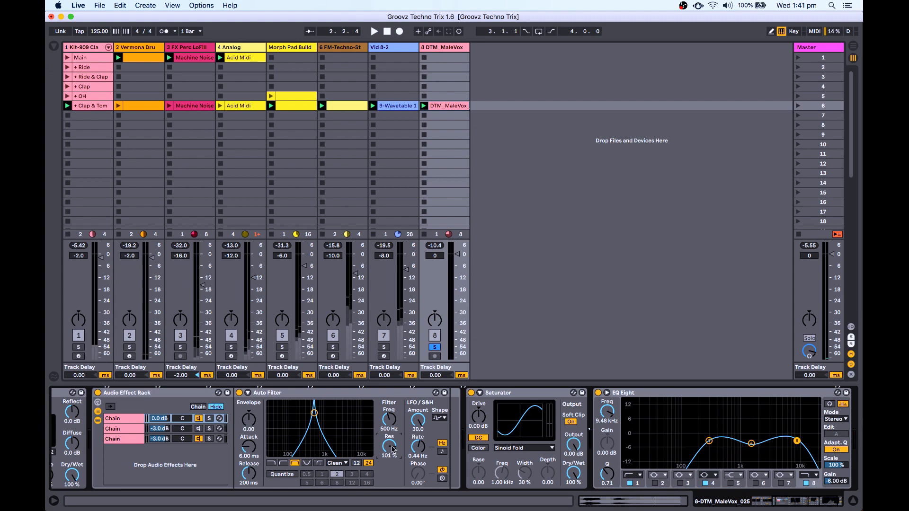
{"action": "left_click", "coordinate": [154, 429]}
{"action": "left_click", "coordinate": [389, 450]}
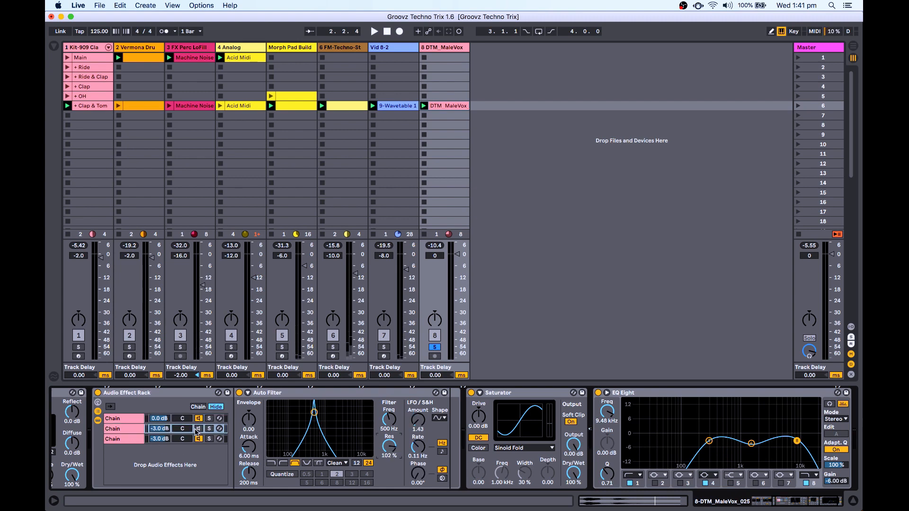
{"action": "key", "text": "space"}
Slow the first chain's LFO rate and bring the first Auto Filter's resonance down to 94%.
{"action": "left_click", "coordinate": [137, 440]}
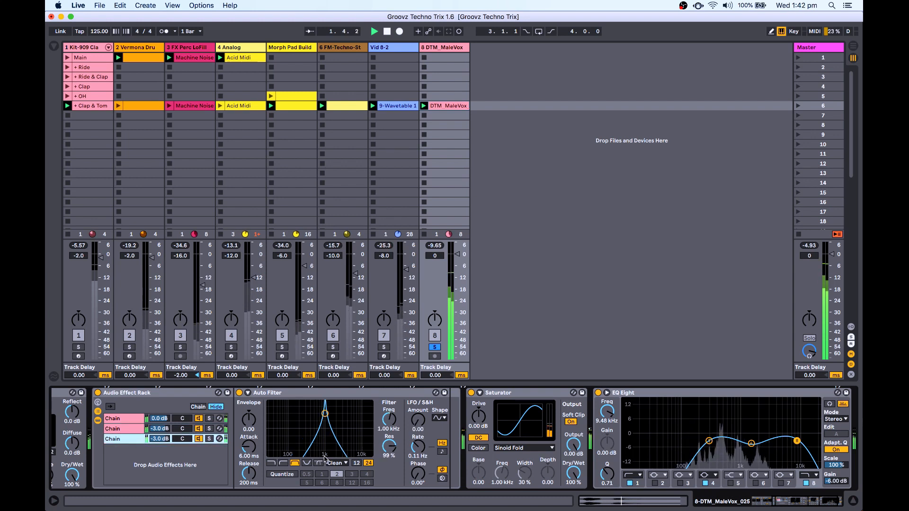
{"action": "left_click", "coordinate": [394, 454]}
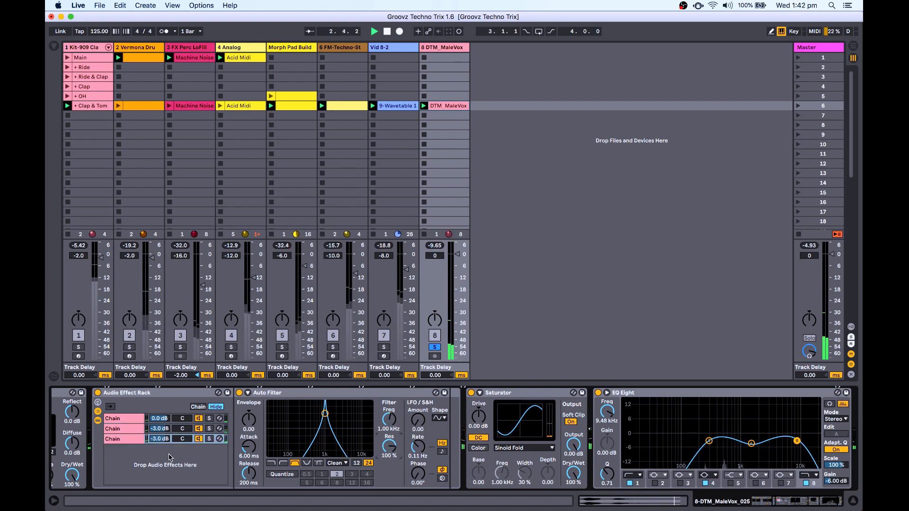
{"action": "left_click", "coordinate": [131, 420]}
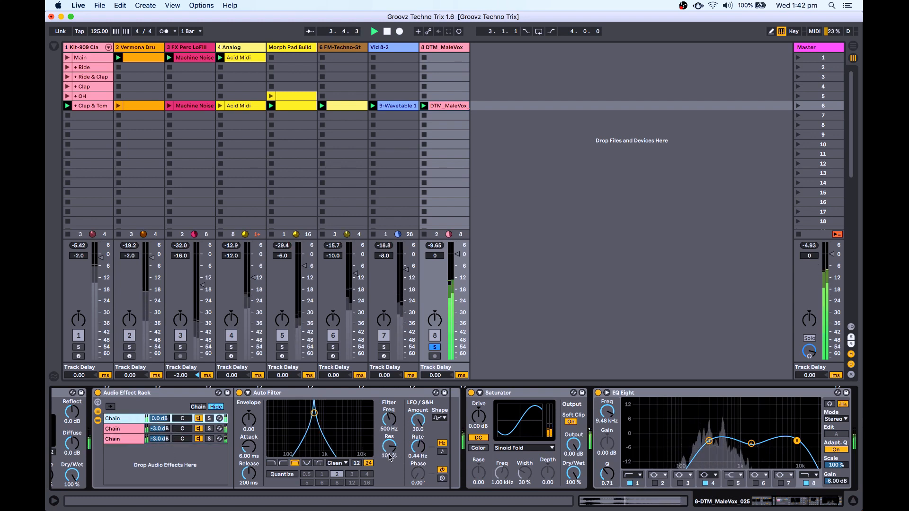
{"action": "left_click", "coordinate": [419, 450]}
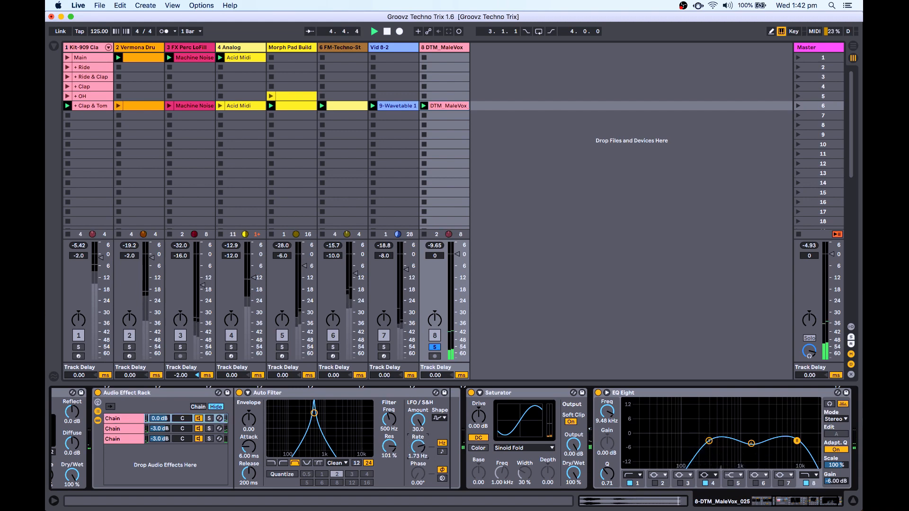
{"action": "left_click_drag", "start_coordinate": [418, 447], "coordinate": [419, 456]}
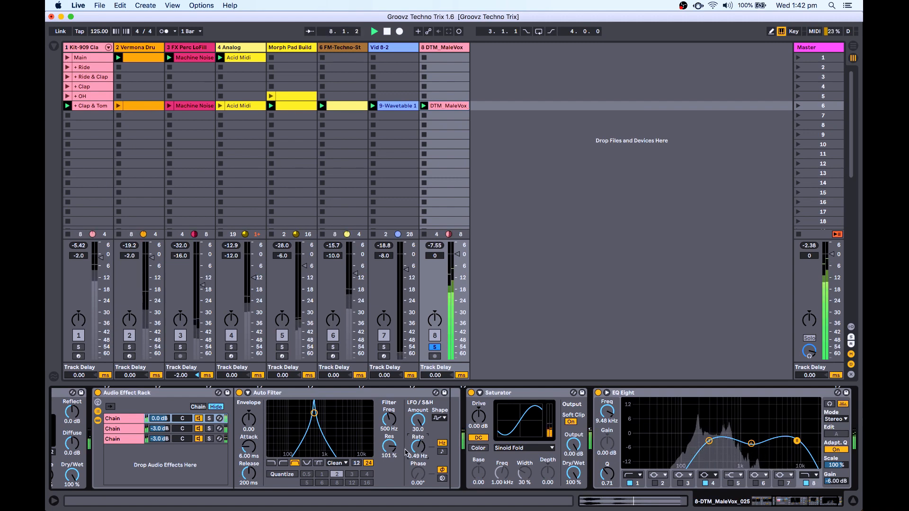
{"action": "left_click_drag", "start_coordinate": [389, 447], "coordinate": [389, 450]}
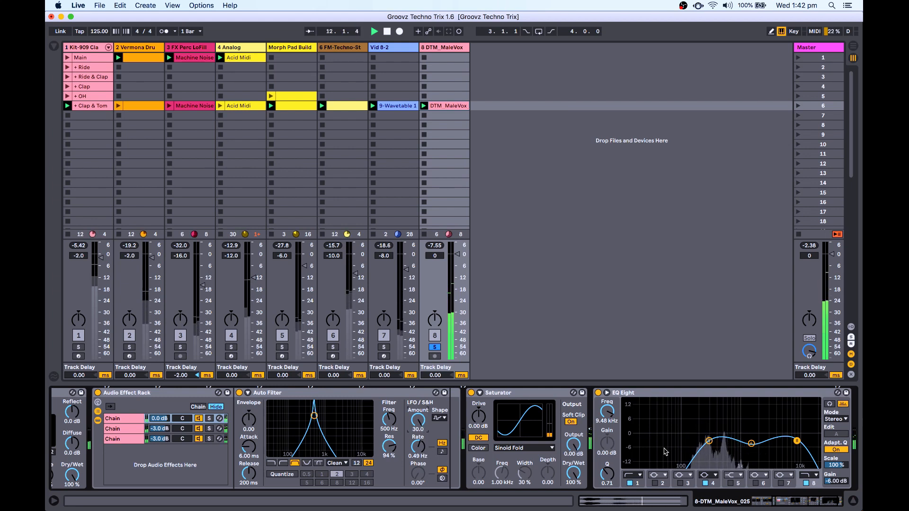
{"action": "scroll", "coordinate": [688, 450], "scroll_direction": "left", "scroll_amount": 5}
{"action": "scroll", "coordinate": [688, 450], "scroll_direction": "right", "scroll_amount": 6}
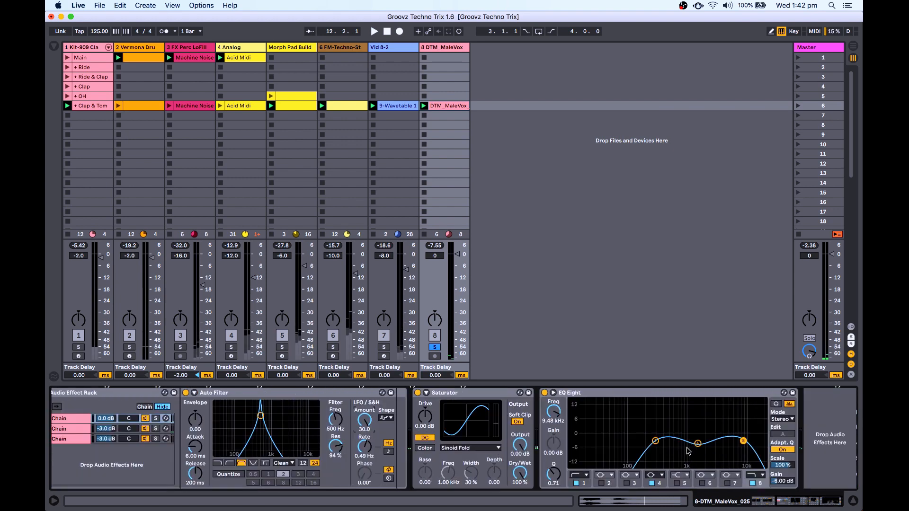
Add another Auto Filter after EQ Eight, set to Bandpass with a 12 dB slope.
{"action": "left_click", "coordinate": [54, 47]}
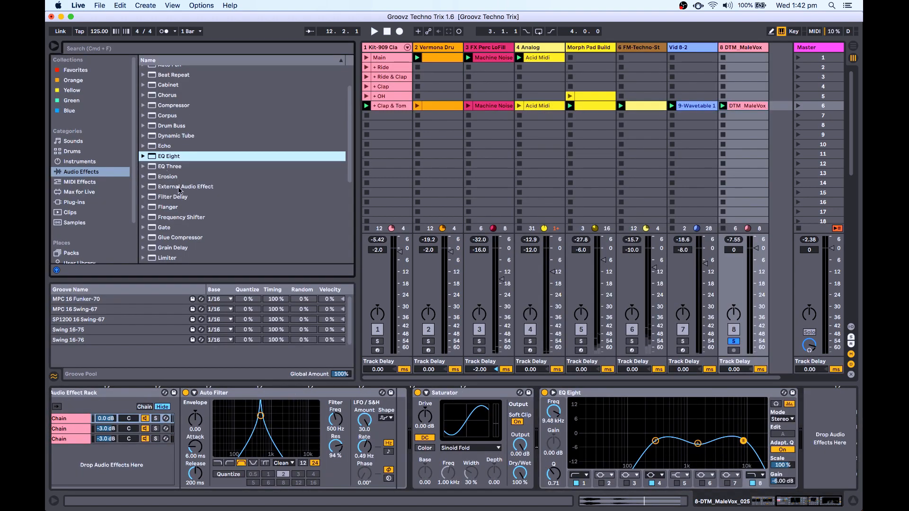
{"action": "scroll", "coordinate": [264, 248], "scroll_direction": "up", "scroll_amount": 3}
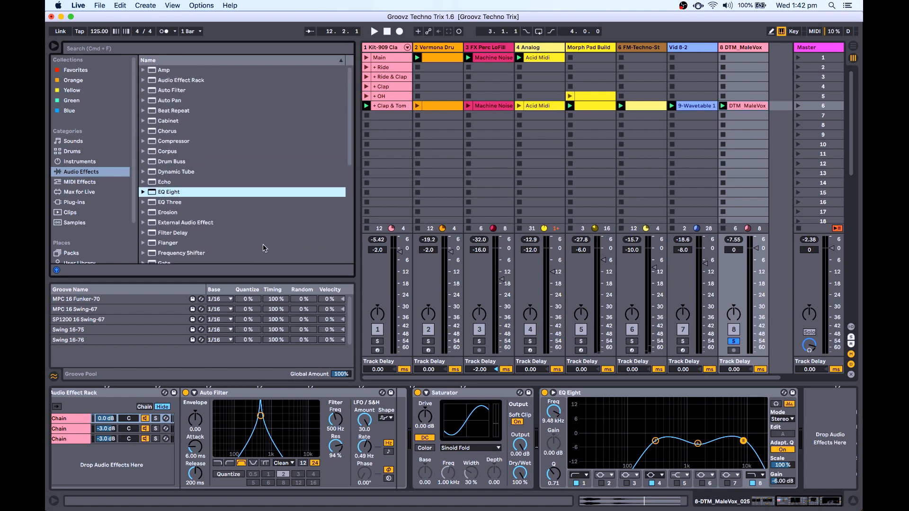
{"action": "double_click", "coordinate": [177, 90]}
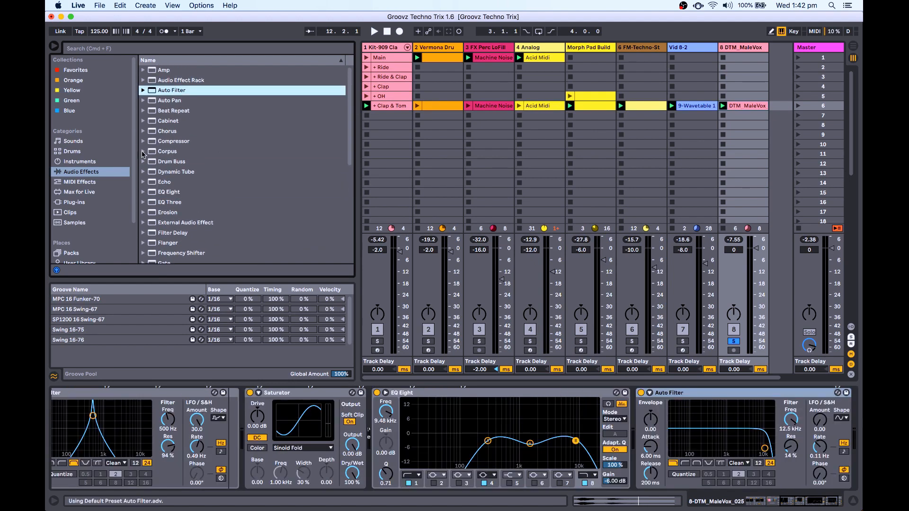
{"action": "left_click", "coordinate": [53, 47]}
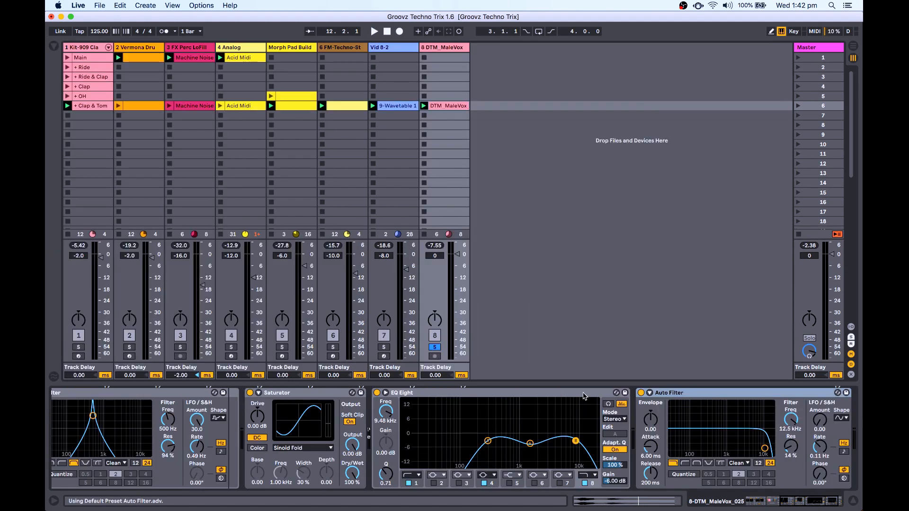
{"action": "left_click", "coordinate": [696, 464]}
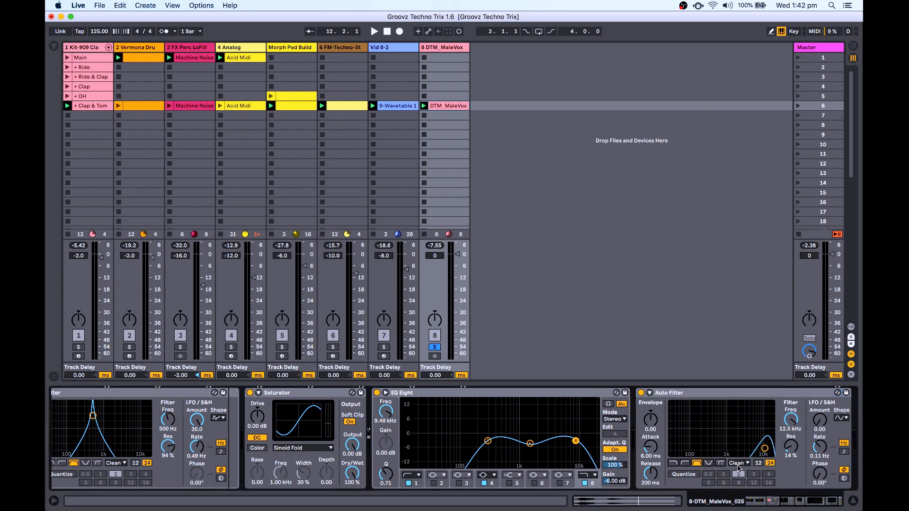
{"action": "left_click", "coordinate": [759, 463]}
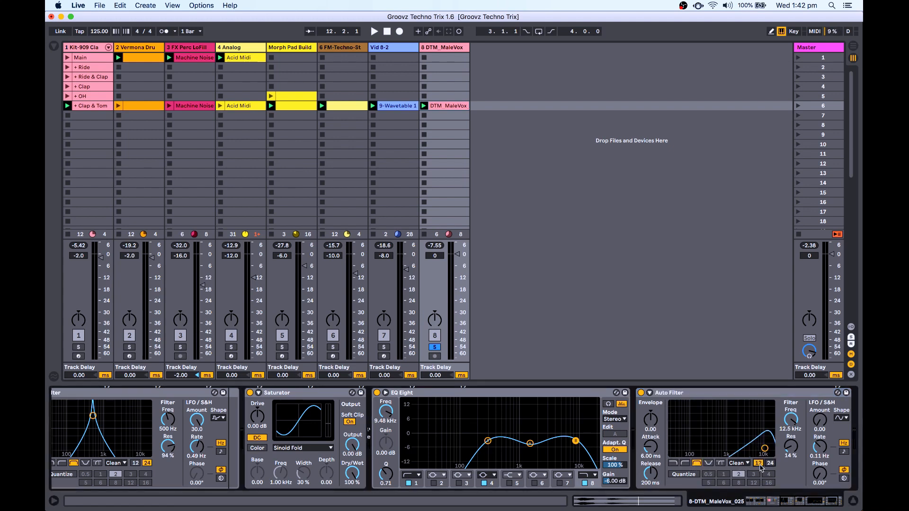
Remove the new filter's resonance to 0% and set its frequency to 2.77 kHz while auditioning.
{"action": "left_click_drag", "start_coordinate": [791, 459], "coordinate": [750, 455]}
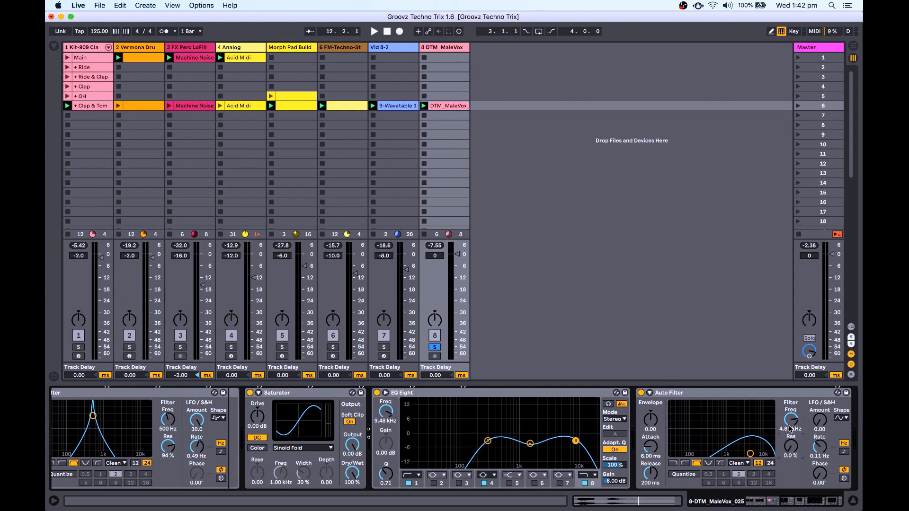
{"action": "mouse_move", "coordinate": [749, 454]}
{"action": "left_mouse_down"}
{"action": "mouse_move", "coordinate": [707, 453]}
{"action": "mouse_move", "coordinate": [769, 453]}
{"action": "mouse_move", "coordinate": [740, 453]}
{"action": "left_mouse_up"}
{"action": "key", "text": "space"}
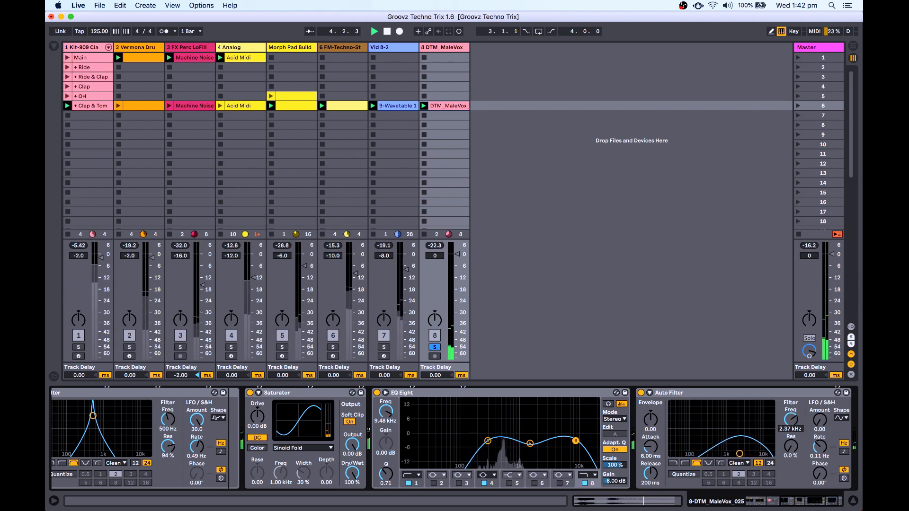
{"action": "left_click_drag", "start_coordinate": [791, 429], "coordinate": [791, 426]}
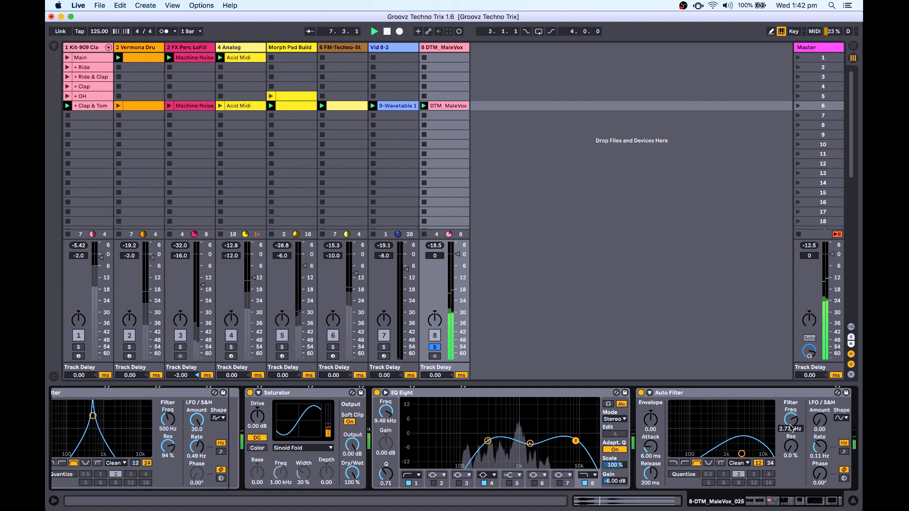
{"action": "key", "text": "space"}
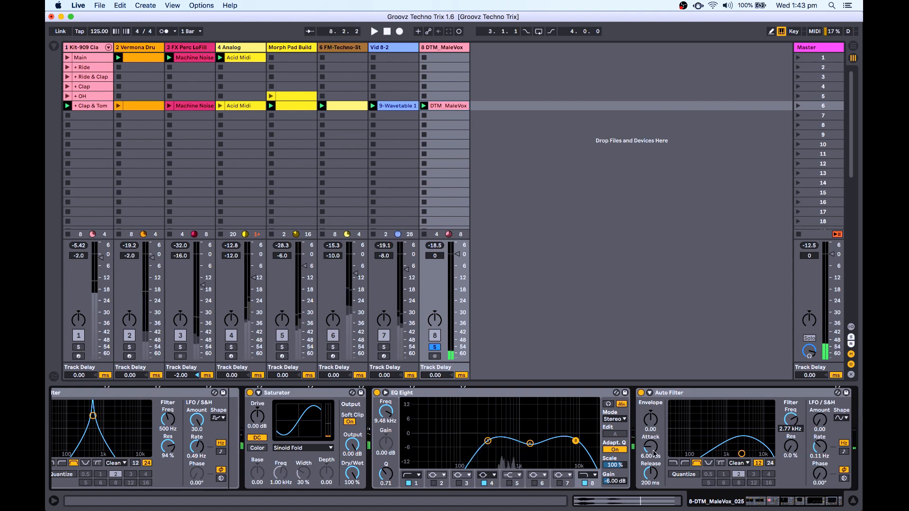
{"action": "scroll", "coordinate": [641, 453], "scroll_direction": "left", "scroll_amount": 1}
{"action": "scroll", "coordinate": [640, 453], "scroll_direction": "right", "scroll_amount": 3}
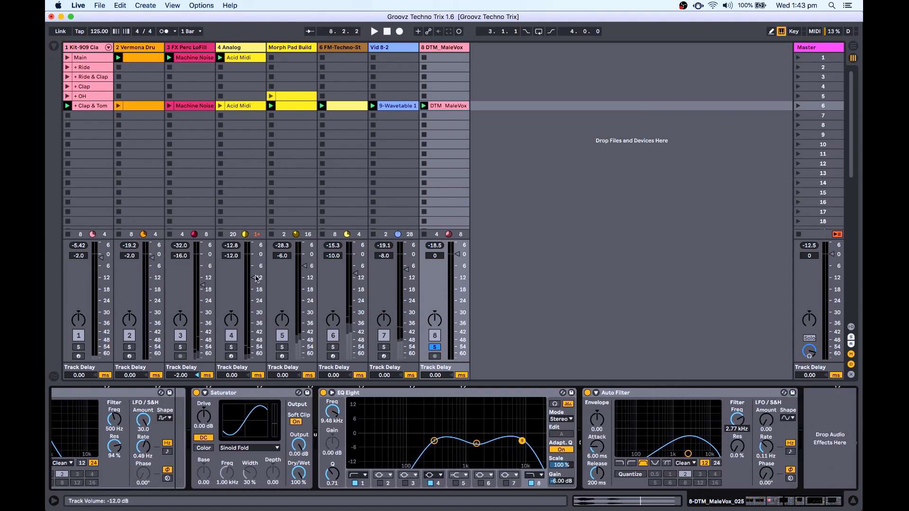
Add a Reverb at the end of the vocal chain with Size 48.74.
{"action": "left_click", "coordinate": [54, 47]}
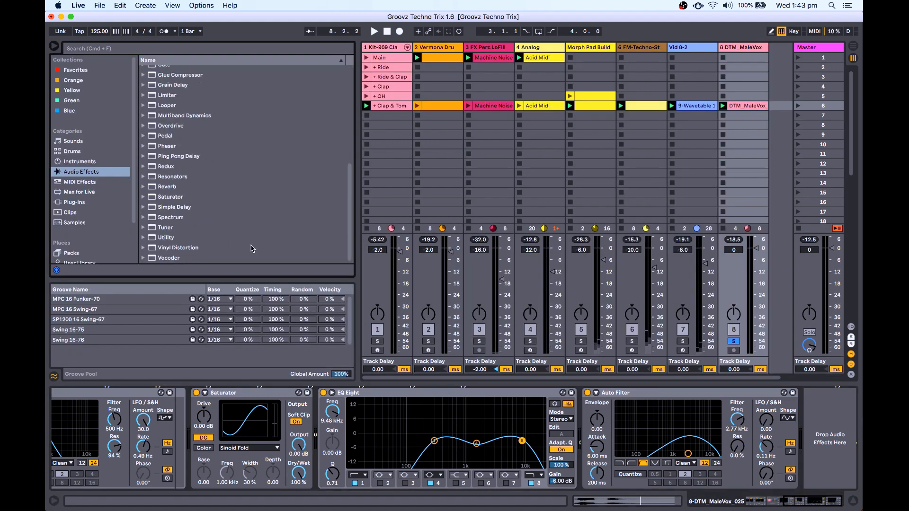
{"action": "double_click", "coordinate": [171, 187]}
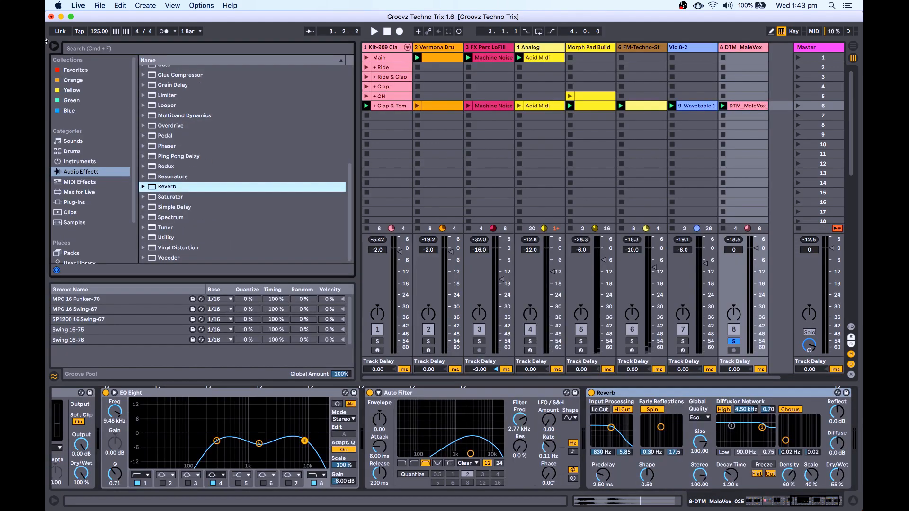
{"action": "left_click", "coordinate": [54, 47]}
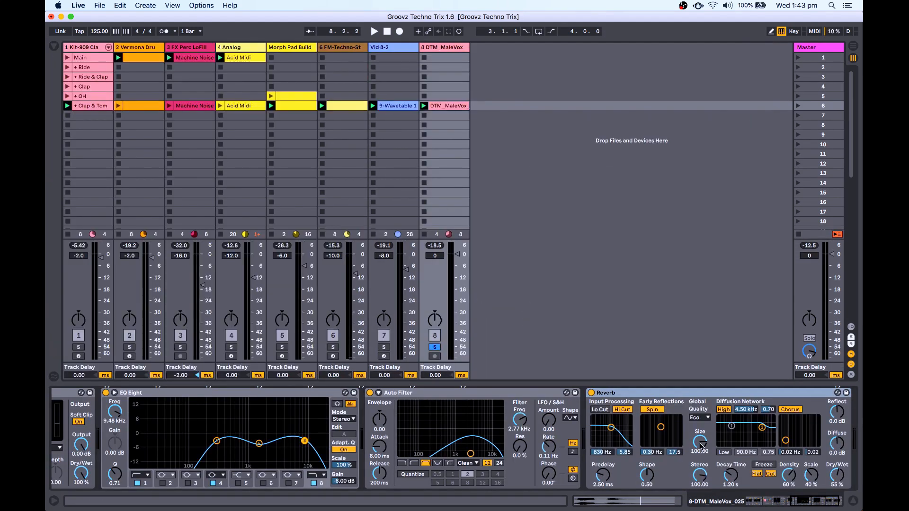
{"action": "left_click_drag", "start_coordinate": [701, 447], "coordinate": [731, 442]}
{"action": "key", "text": "space"}
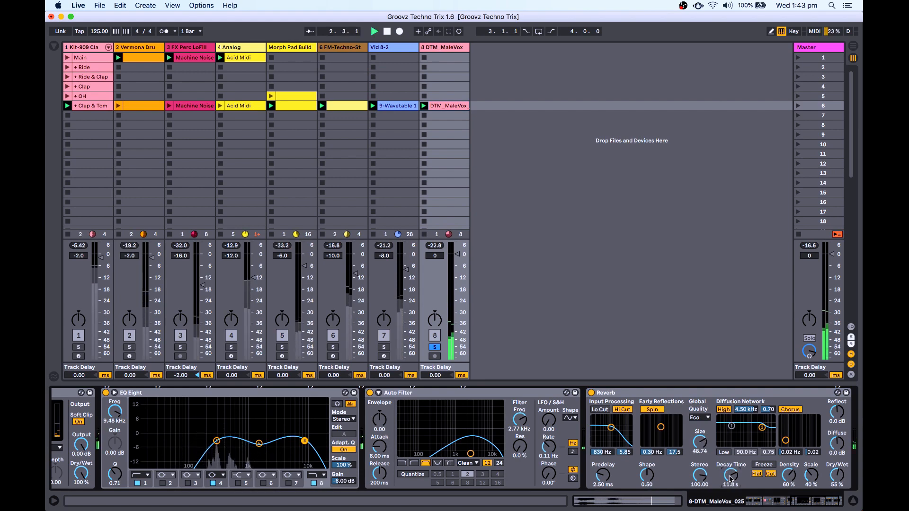
Set Reverb Decay to 9.81 s, Dry/Wet 50%, Predelay 11.7 ms and Density 32%.
{"action": "left_click_drag", "start_coordinate": [731, 476], "coordinate": [731, 481]}
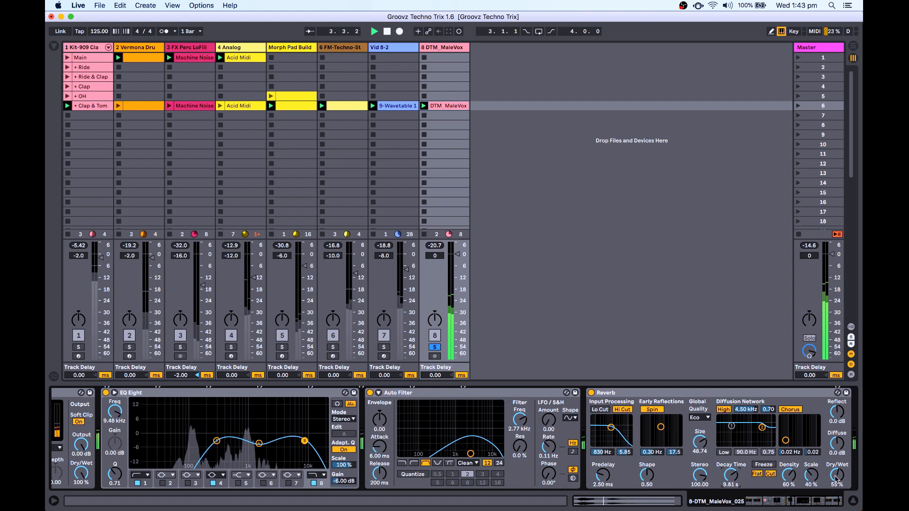
{"action": "left_click_drag", "start_coordinate": [837, 476], "coordinate": [837, 479]}
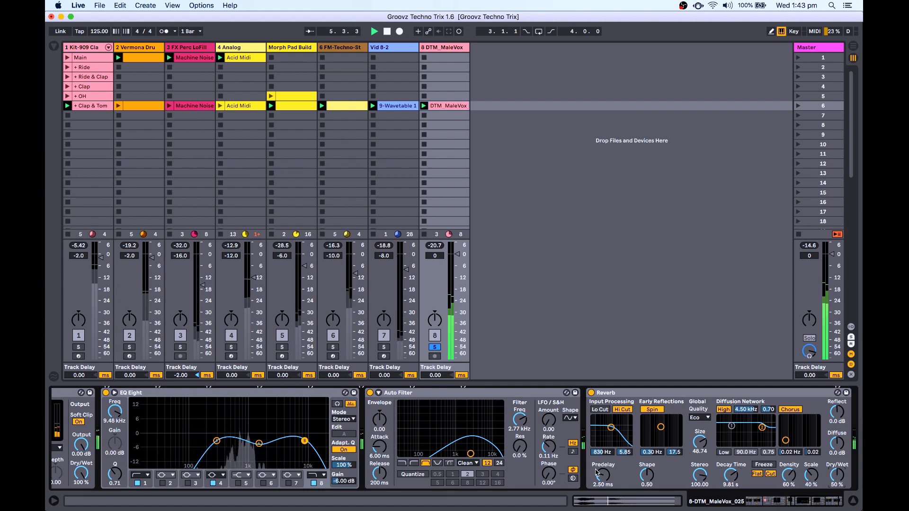
{"action": "left_click_drag", "start_coordinate": [603, 475], "coordinate": [603, 462]}
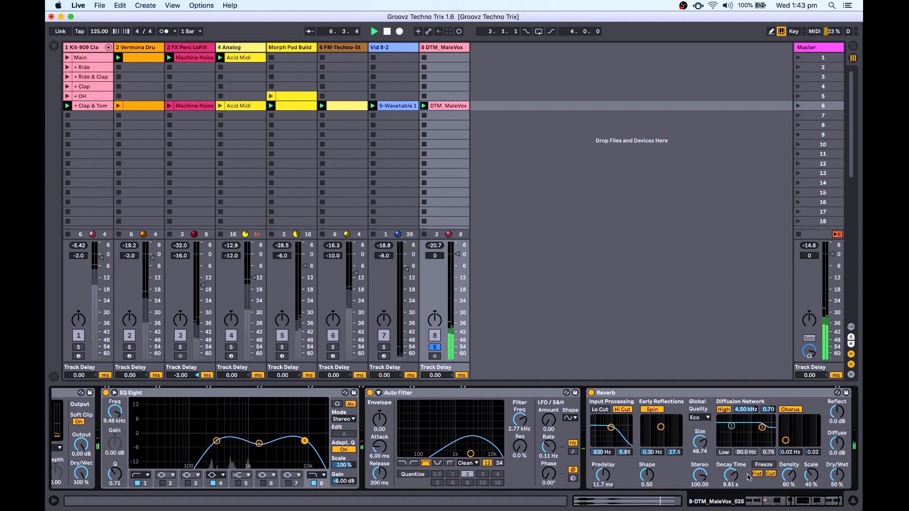
{"action": "left_click_drag", "start_coordinate": [789, 479], "coordinate": [789, 493]}
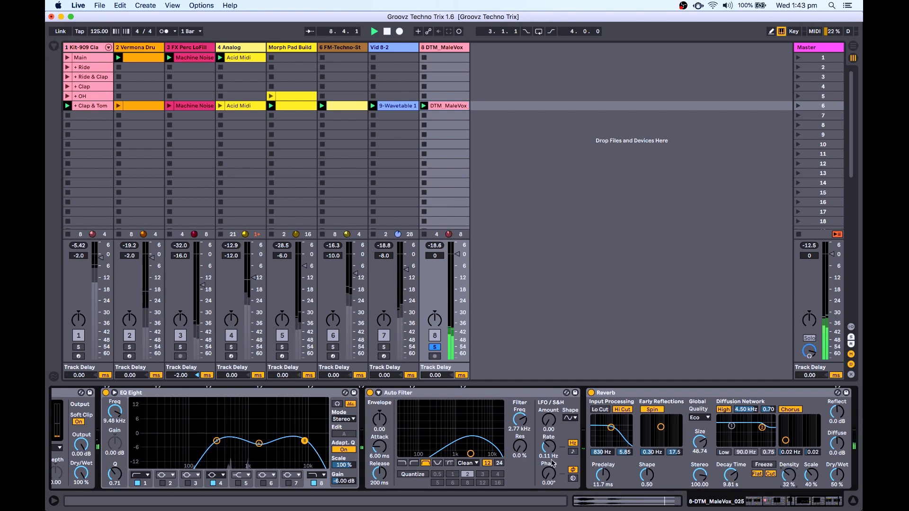
{"action": "scroll", "coordinate": [396, 451], "scroll_direction": "left", "scroll_amount": 6}
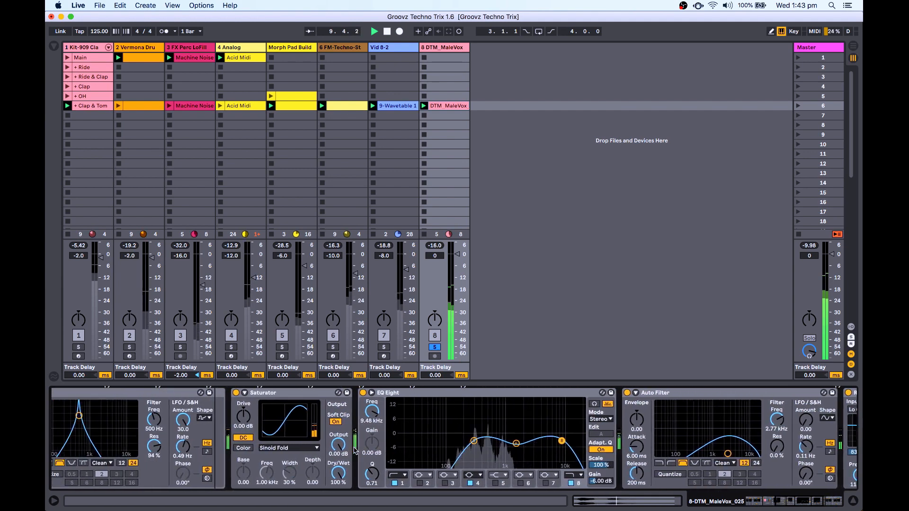
Set the rack's Chain 3 to -5.0 dB and move EQ Eight band 4 to 1.07 kHz, -5.39 dB, then select band 1.
{"action": "scroll", "coordinate": [355, 450], "scroll_direction": "left", "scroll_amount": 8}
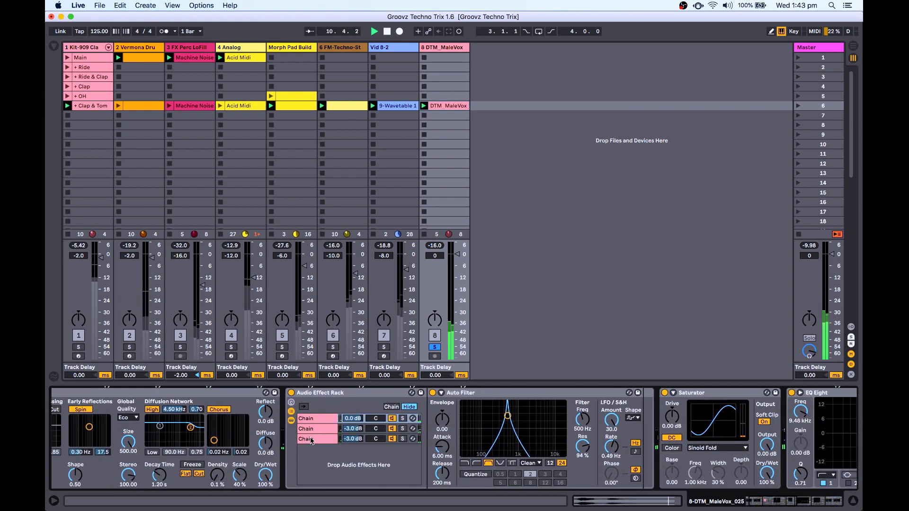
{"action": "left_click", "coordinate": [311, 440]}
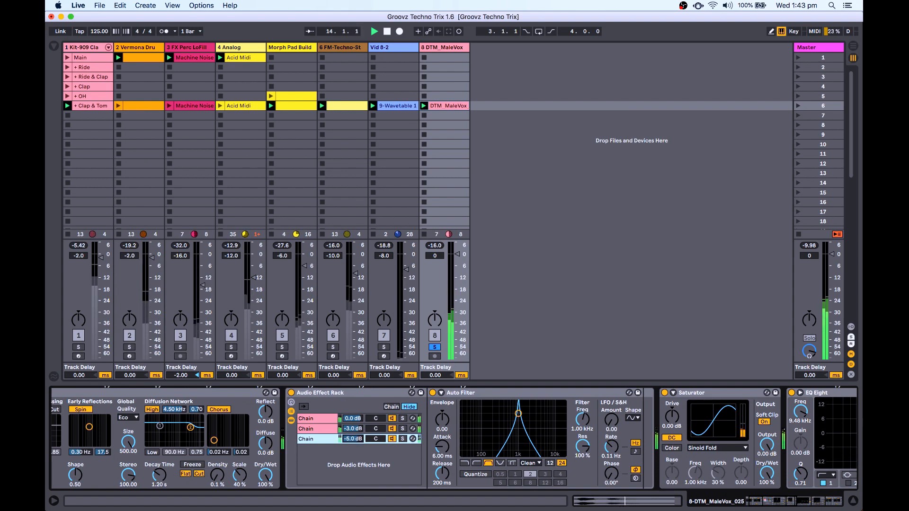
{"action": "scroll", "coordinate": [614, 449], "scroll_direction": "right", "scroll_amount": 15}
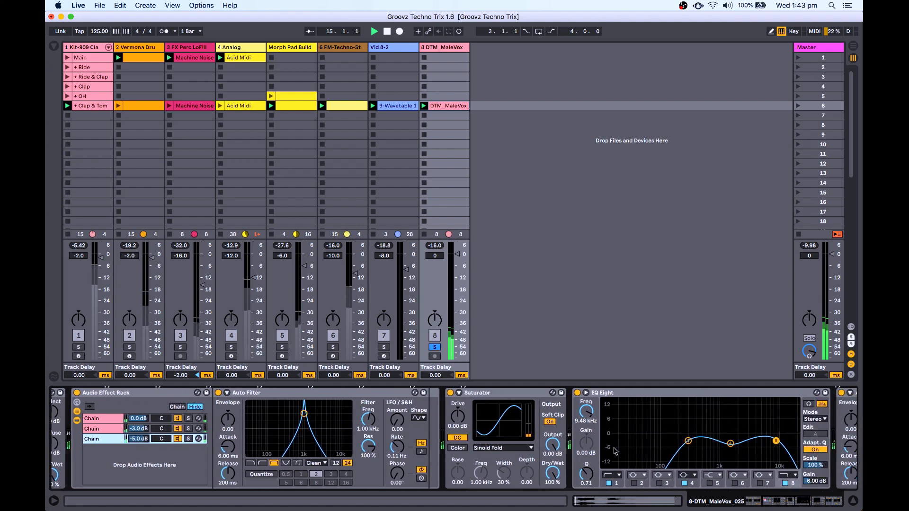
{"action": "scroll", "coordinate": [614, 450], "scroll_direction": "right", "scroll_amount": 2}
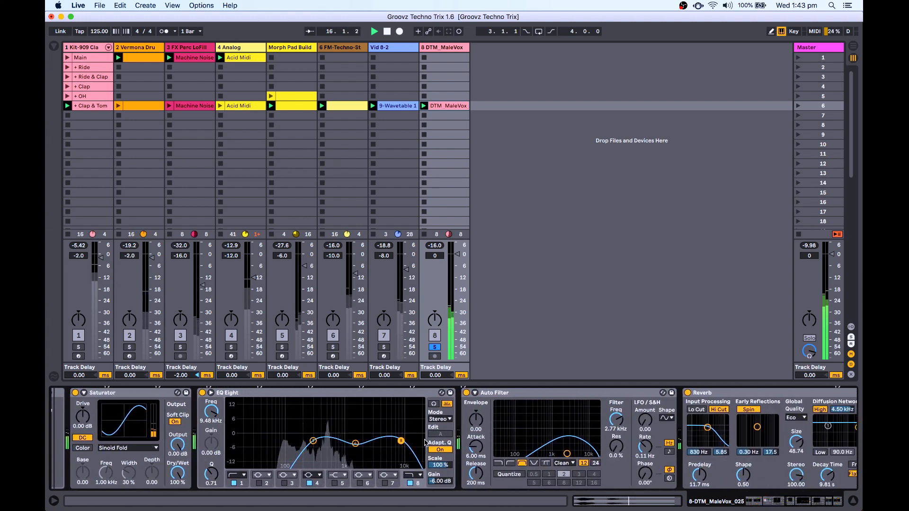
{"action": "left_click_drag", "start_coordinate": [354, 445], "coordinate": [346, 404]}
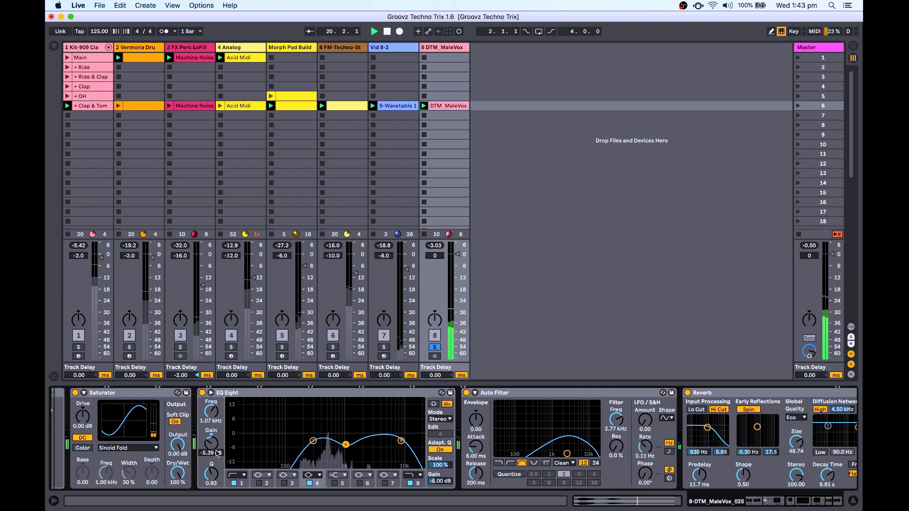
{"action": "left_click", "coordinate": [314, 442]}
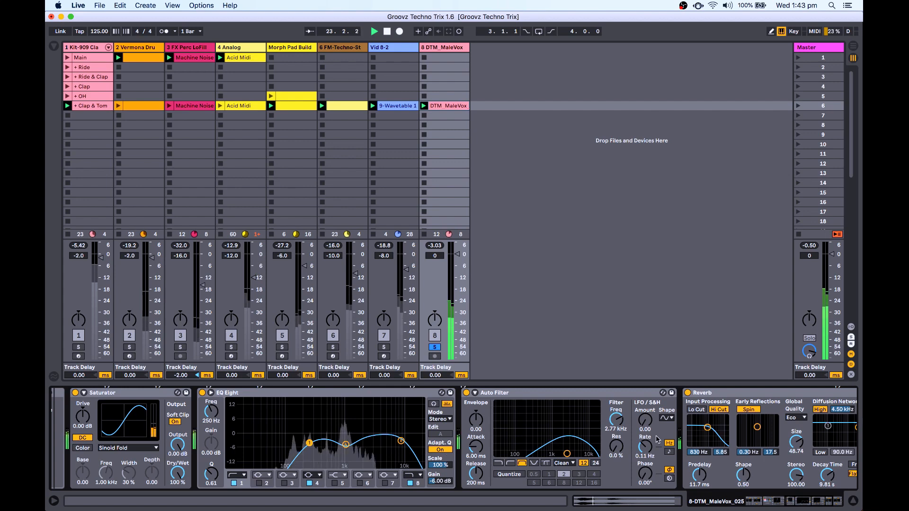
{"action": "scroll", "coordinate": [716, 439], "scroll_direction": "right", "scroll_amount": 5}
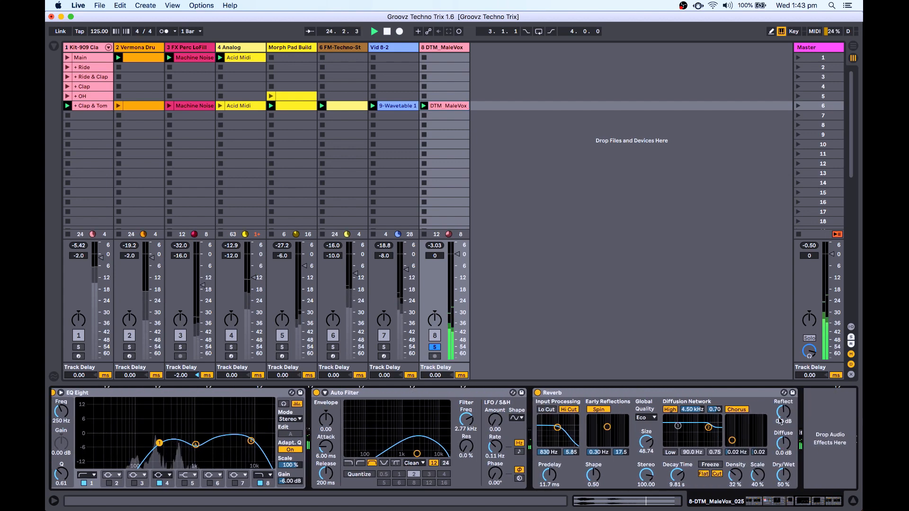
Unsolo the vocal track and restart playback to hear the full mix.
{"action": "key", "text": "space"}
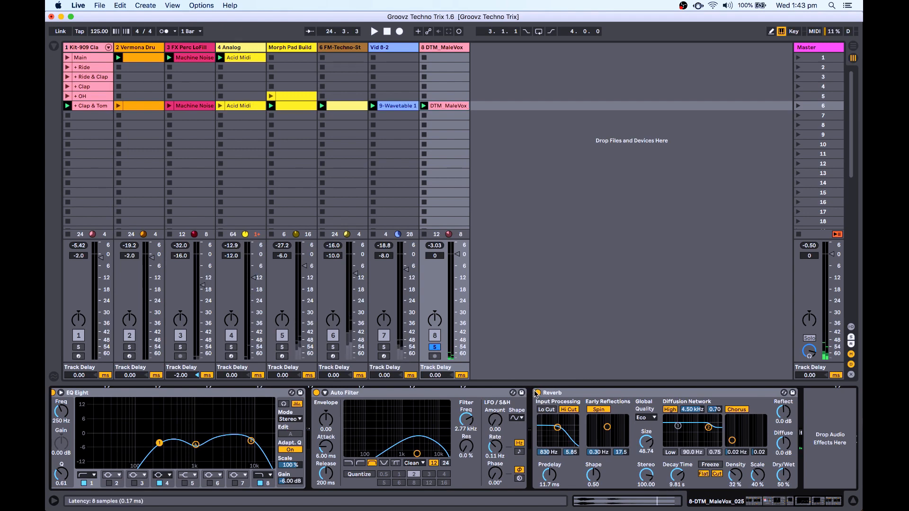
{"action": "left_click", "coordinate": [435, 347]}
{"action": "key", "text": "space"}
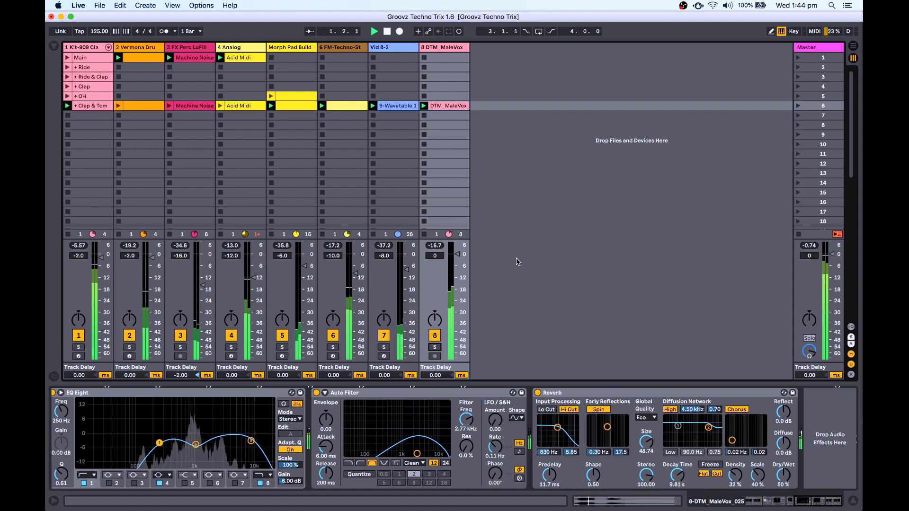
{"action": "left_click", "coordinate": [425, 116]}
Deactivate tracks 1–4 and FM-Techno-St, keeping Morph Pad Build active.
{"action": "left_click", "coordinate": [78, 335]}
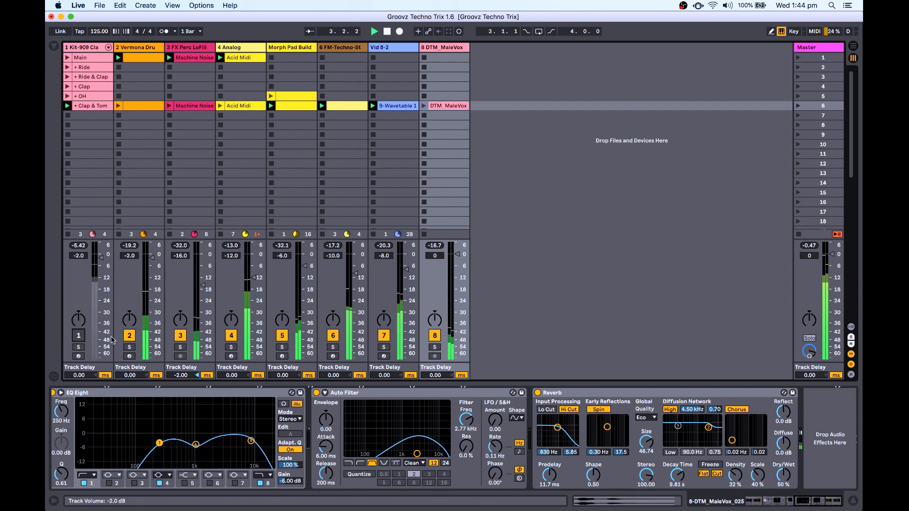
{"action": "left_click", "coordinate": [130, 336]}
{"action": "left_click", "coordinate": [178, 337]}
{"action": "left_click", "coordinate": [231, 335]}
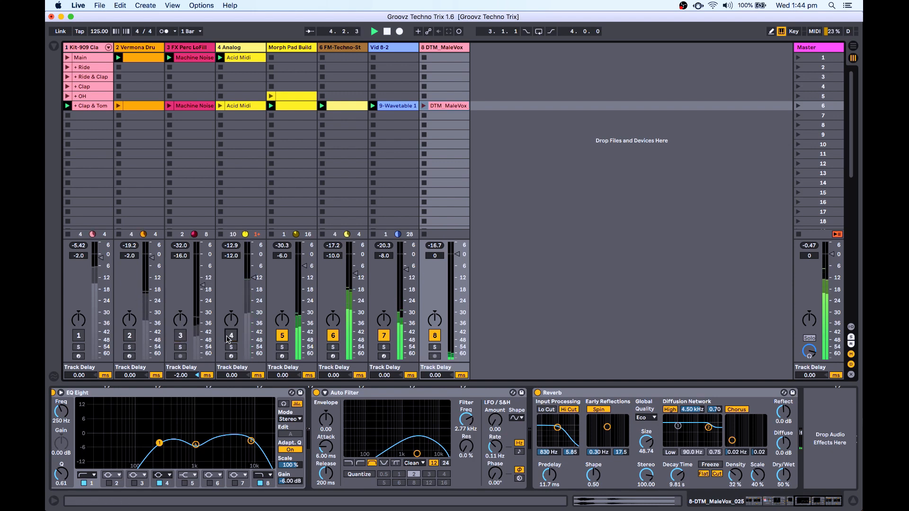
{"action": "left_click", "coordinate": [282, 336]}
{"action": "left_click", "coordinate": [333, 336]}
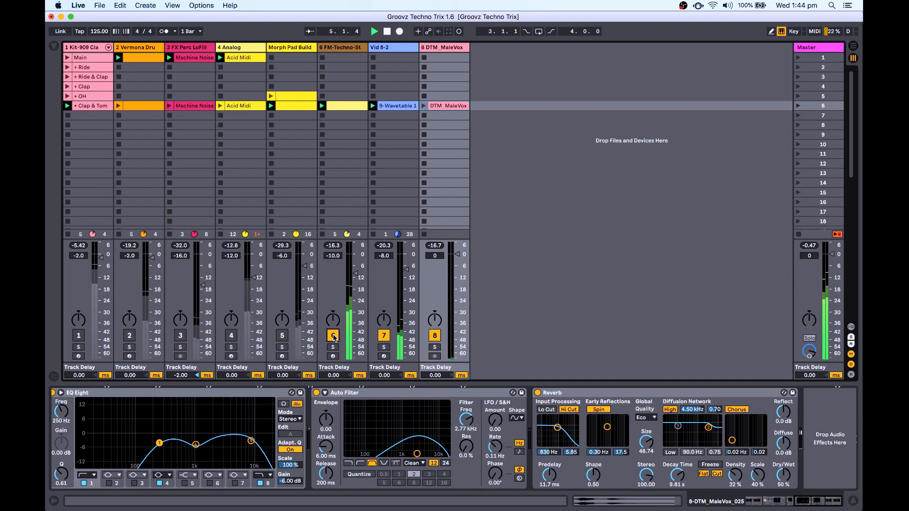
{"action": "left_click", "coordinate": [282, 336]}
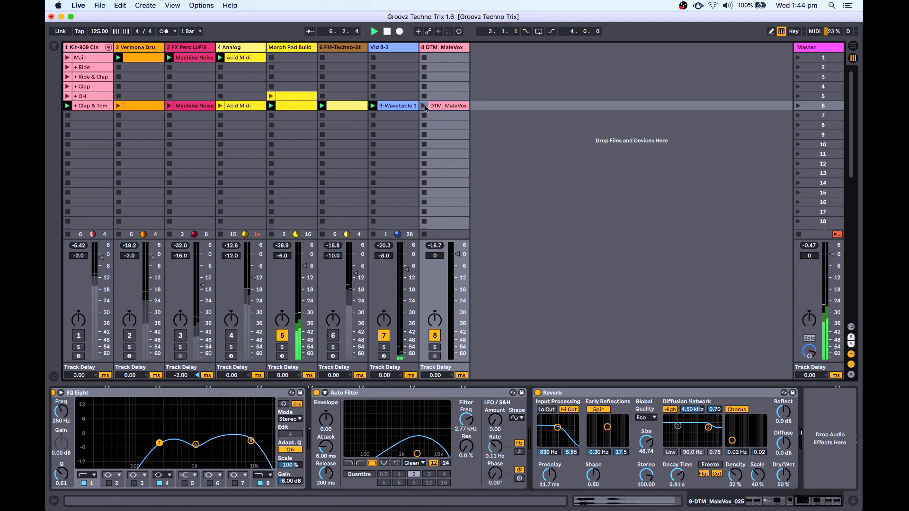
Set the DTM_MaleVox track volume to -6.0 dB and Reverb Dry/Wet to 57%.
{"action": "left_click_drag", "start_coordinate": [458, 255], "coordinate": [457, 272]}
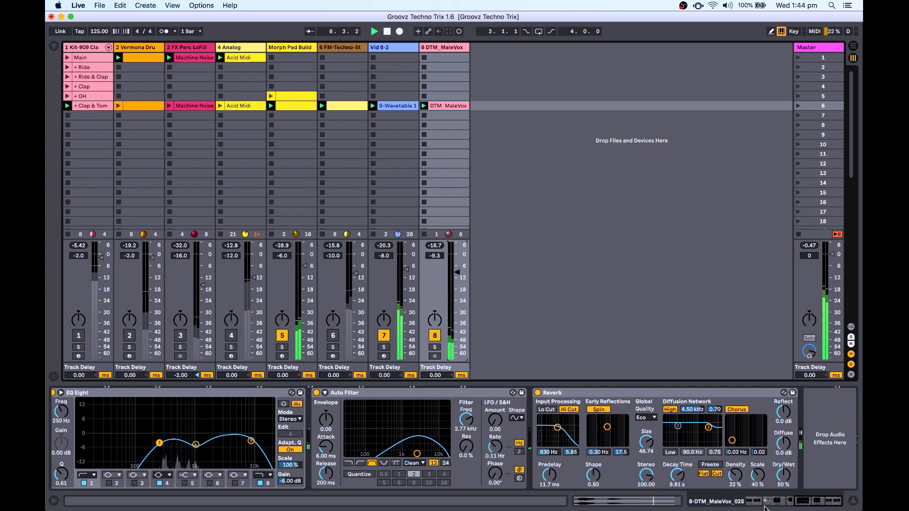
{"action": "left_click_drag", "start_coordinate": [783, 476], "coordinate": [783, 471]}
{"action": "left_click_drag", "start_coordinate": [454, 294], "coordinate": [454, 288]}
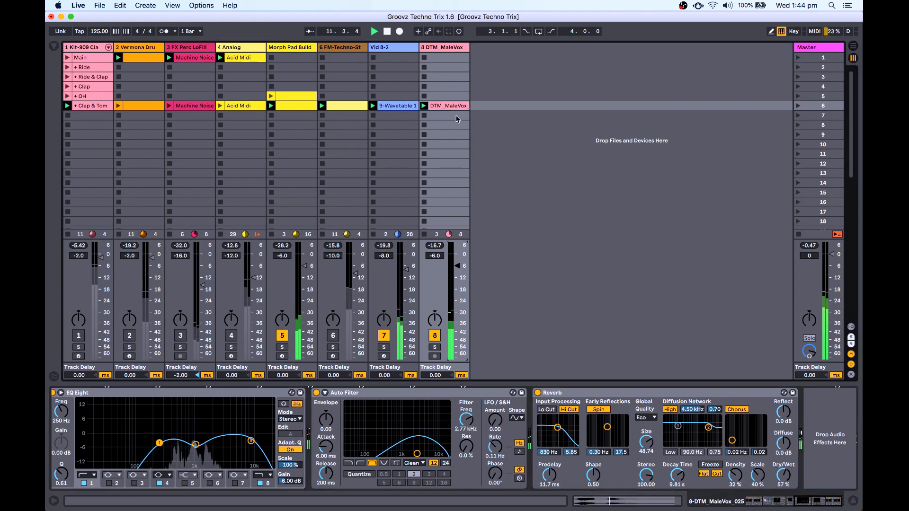
Set EQ Eight's output Gain to -3.00 dB and stop playback.
{"action": "left_click", "coordinate": [290, 481]}
{"action": "key", "text": "Delete"}
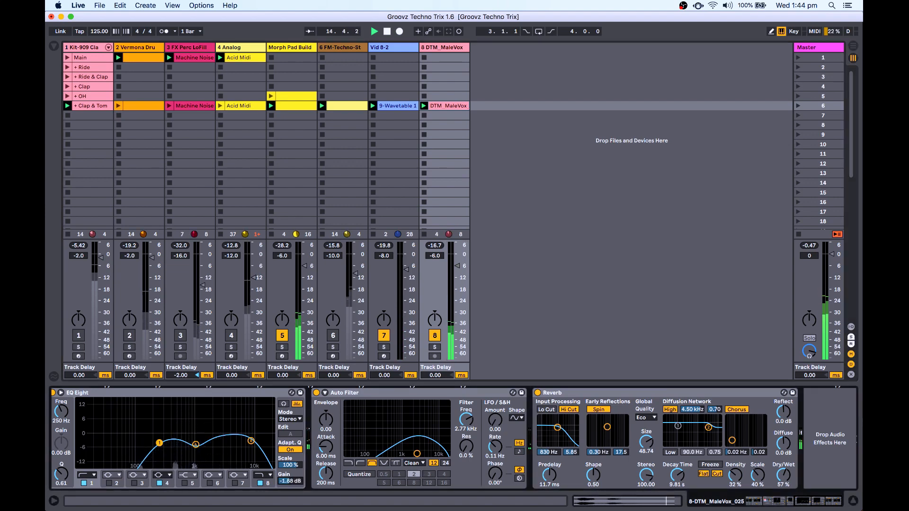
{"action": "left_click_drag", "start_coordinate": [291, 482], "coordinate": [291, 484]}
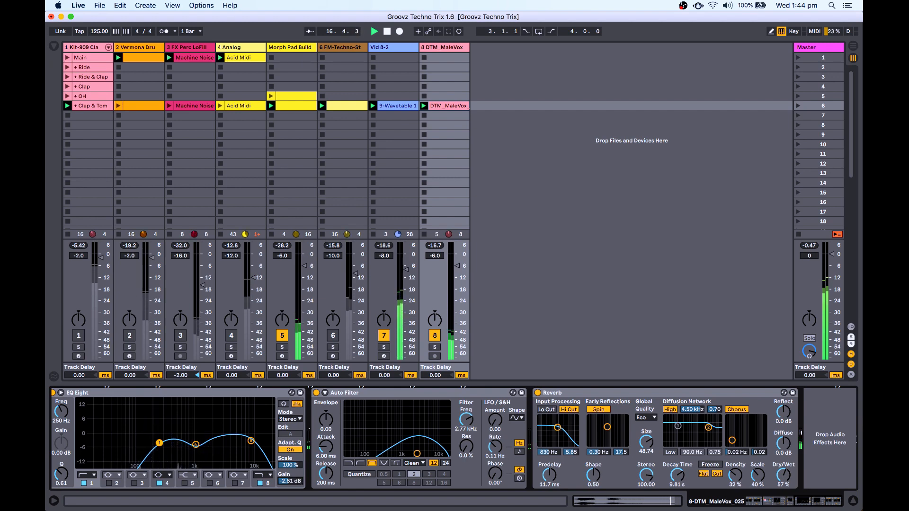
{"action": "left_click_drag", "start_coordinate": [291, 484], "coordinate": [291, 485]}
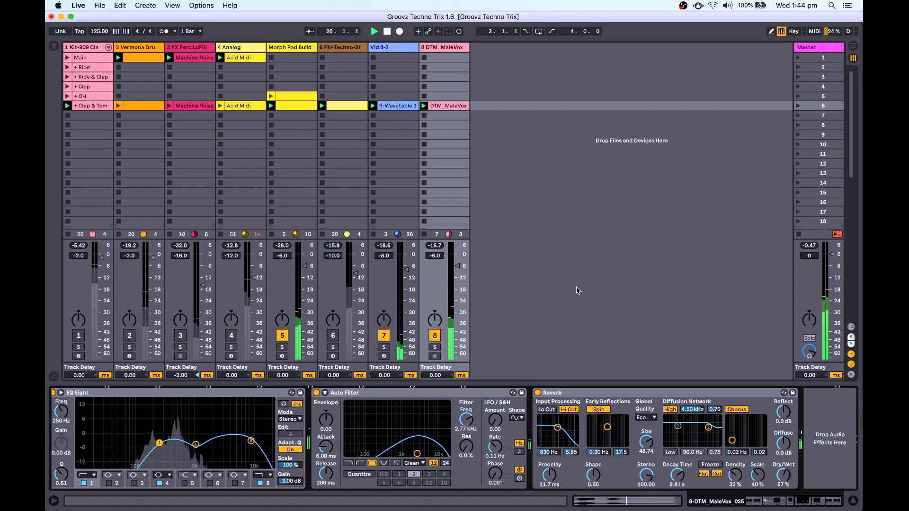
{"action": "key", "text": "space"}
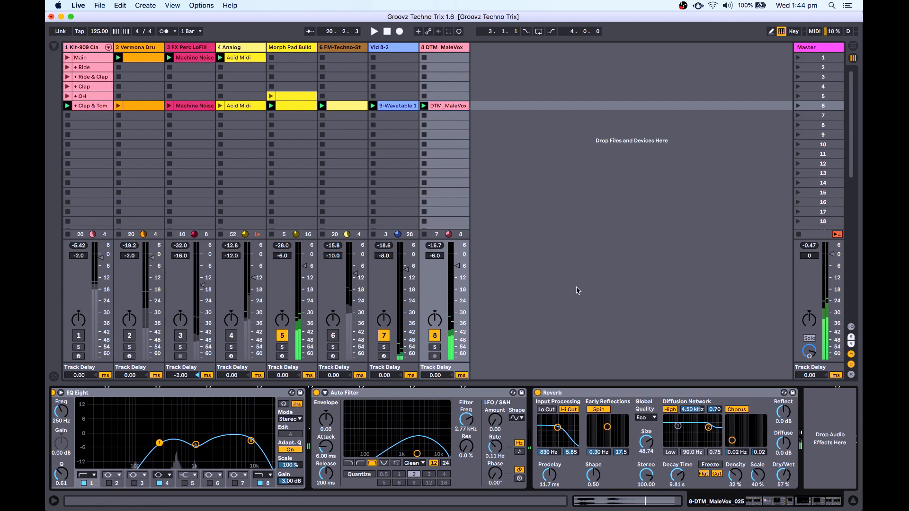
Give the DTM_MaleVox clip a Stop follow action after 2 bars, launch it, and hide clip details.
{"action": "double_click", "coordinate": [442, 105]}
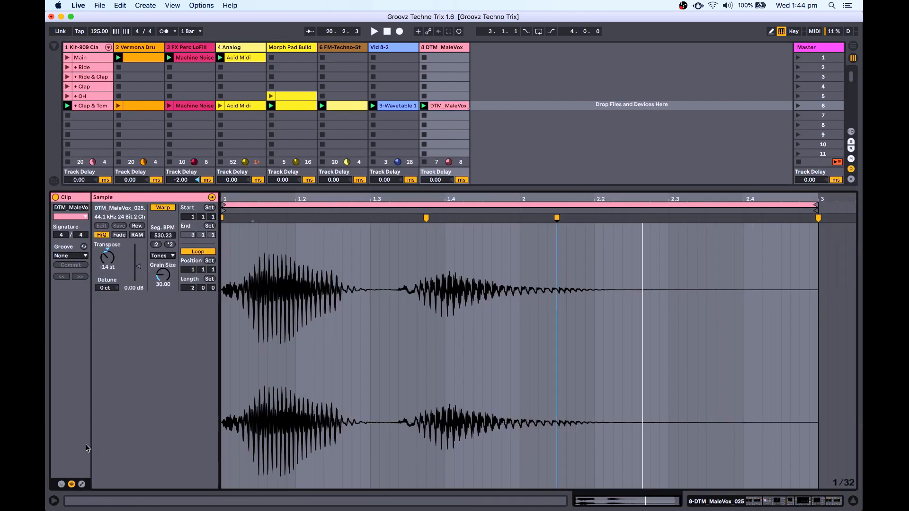
{"action": "left_click", "coordinate": [62, 484]}
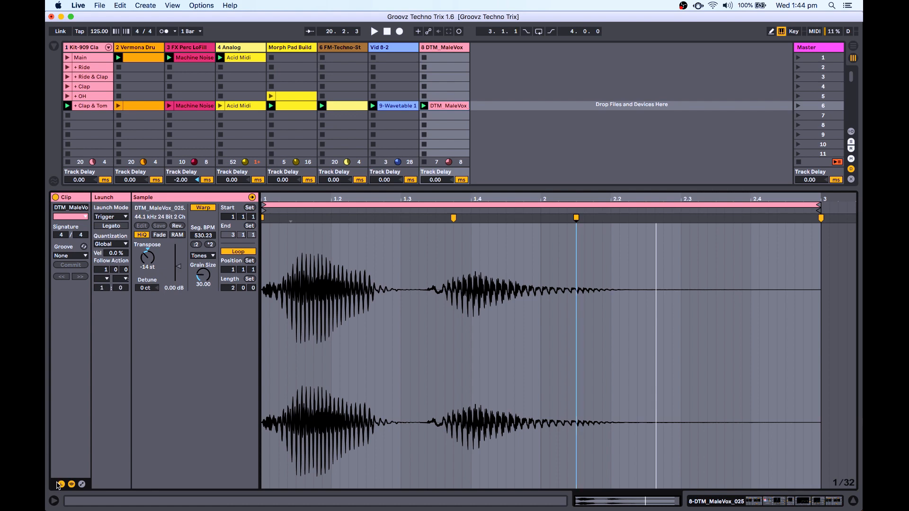
{"action": "left_click", "coordinate": [59, 484]}
{"action": "left_click", "coordinate": [58, 484]}
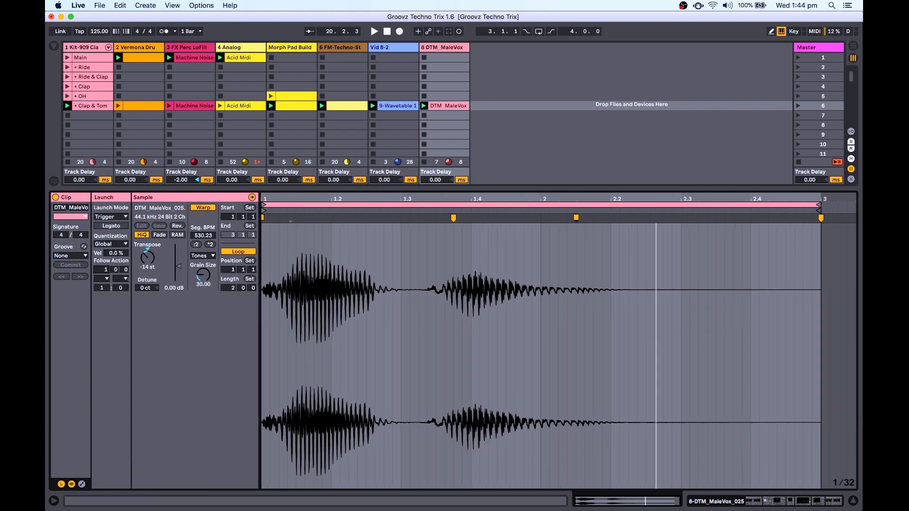
{"action": "left_click", "coordinate": [103, 280]}
{"action": "left_click", "coordinate": [105, 286]}
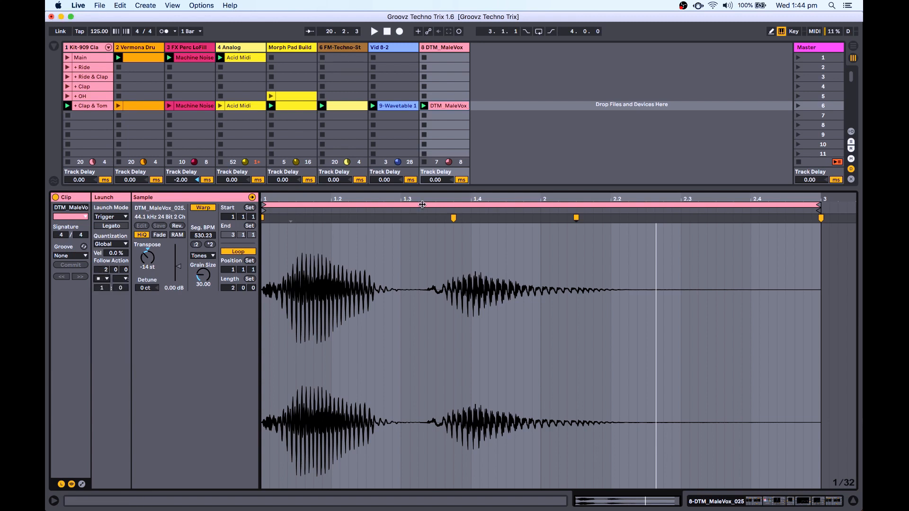
{"action": "left_click", "coordinate": [425, 106]}
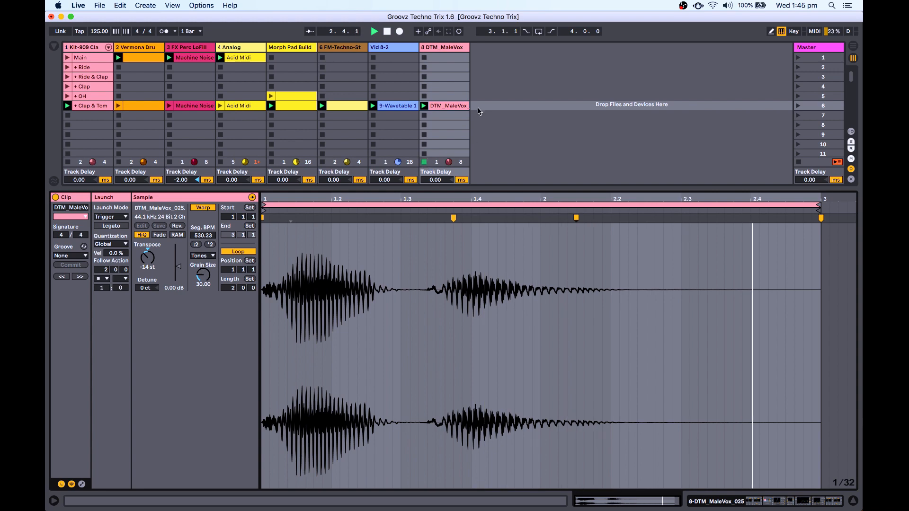
{"action": "left_click_drag", "start_coordinate": [534, 187], "coordinate": [496, 373]}
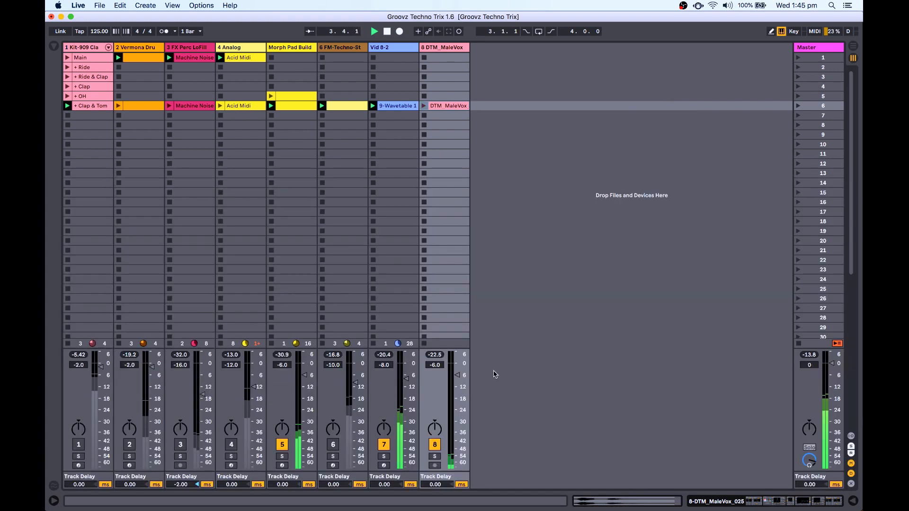
Launch the DTM_MaleVox clip and reactivate tracks 1–6.
{"action": "left_click", "coordinate": [424, 105]}
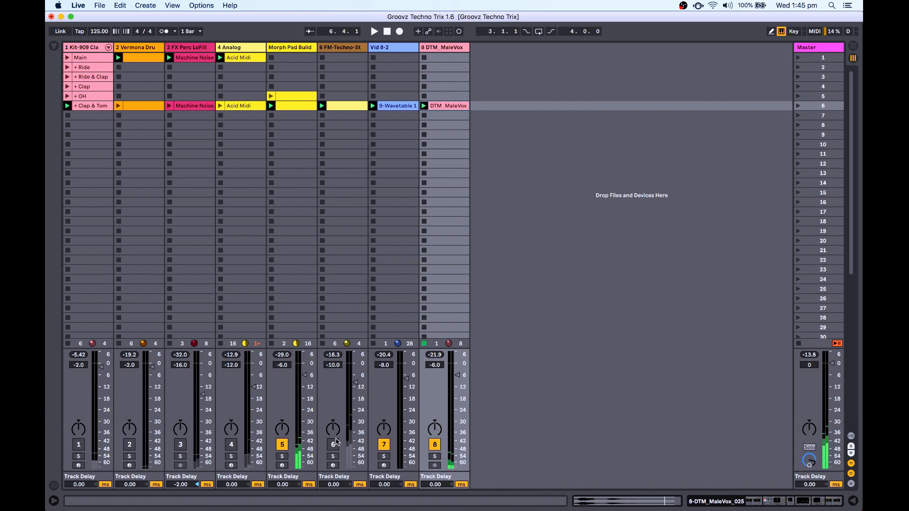
{"action": "left_click", "coordinate": [332, 445]}
{"action": "left_click", "coordinate": [231, 444]}
{"action": "left_click", "coordinate": [181, 445]}
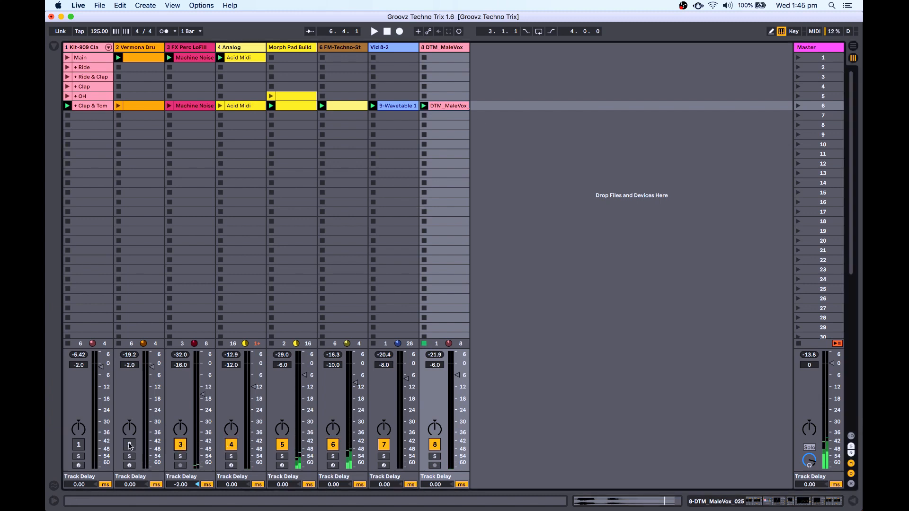
{"action": "left_click", "coordinate": [130, 444]}
{"action": "left_click", "coordinate": [79, 445]}
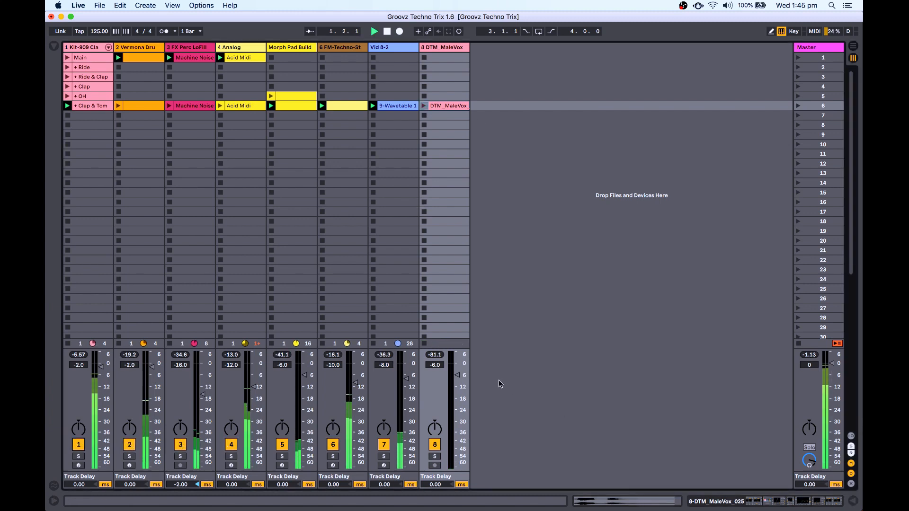
Set the DTM_MaleVox track volume to -5.0 dB, stop the clip, and select the track.
{"action": "left_click", "coordinate": [458, 376]}
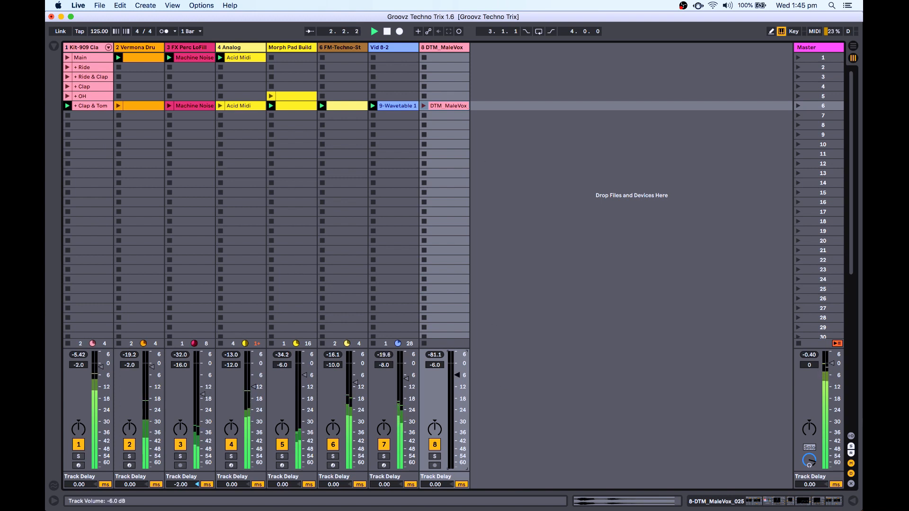
{"action": "left_click_drag", "start_coordinate": [459, 375], "coordinate": [458, 373]}
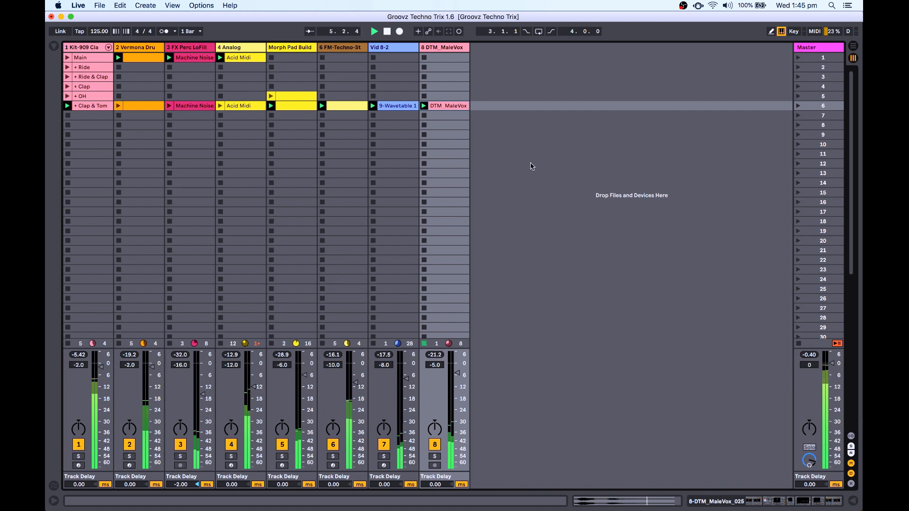
{"action": "left_click", "coordinate": [424, 107]}
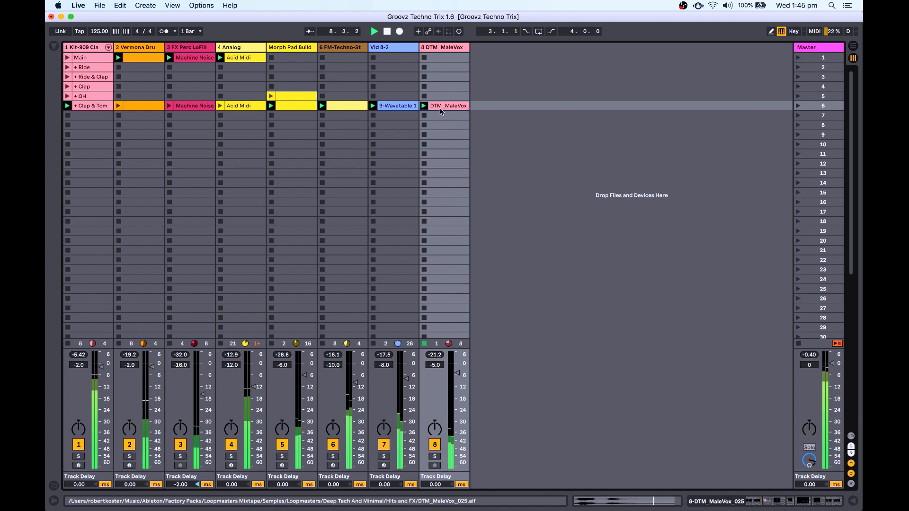
{"action": "left_click", "coordinate": [425, 107]}
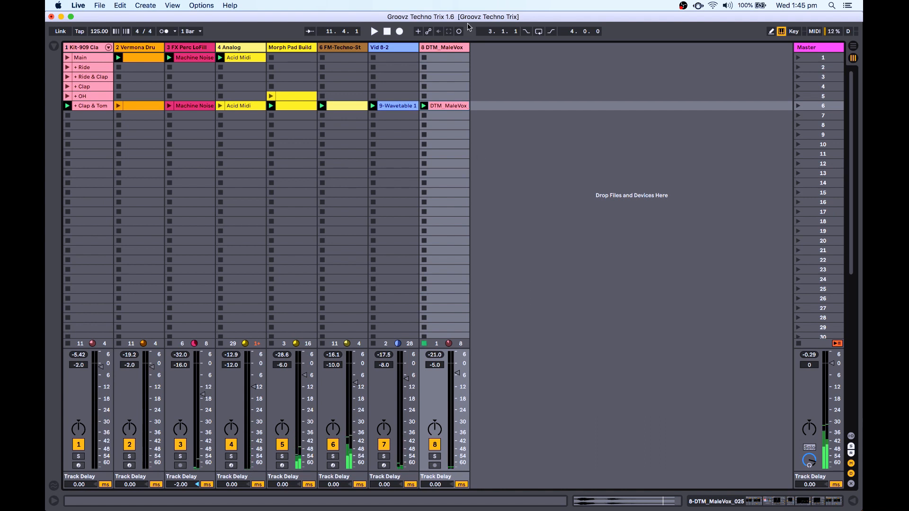
{"action": "left_click", "coordinate": [446, 52]}
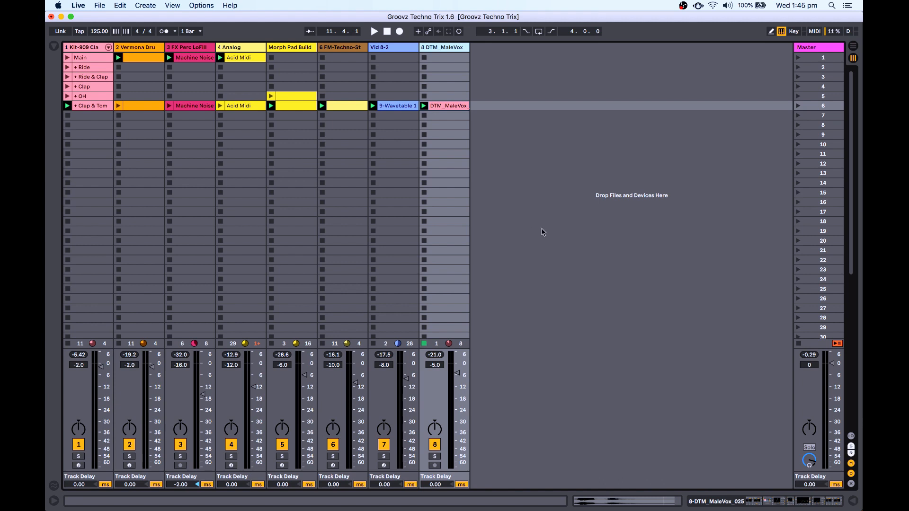
Play the full mix with the DTM_MaleVox clip, raise its volume to -3.3 dB, then stop.
{"action": "key", "text": "space"}
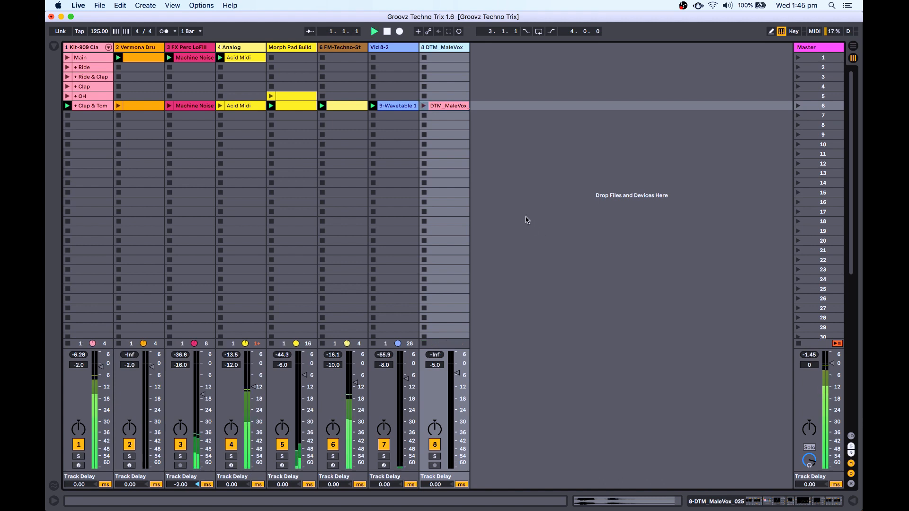
{"action": "left_click", "coordinate": [424, 106]}
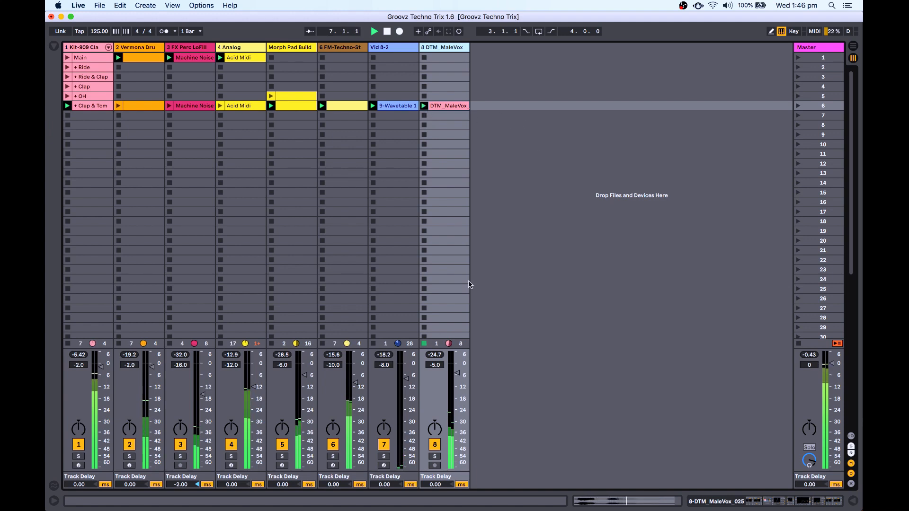
{"action": "left_click", "coordinate": [456, 373]}
{"action": "left_click_drag", "start_coordinate": [456, 372], "coordinate": [457, 368]}
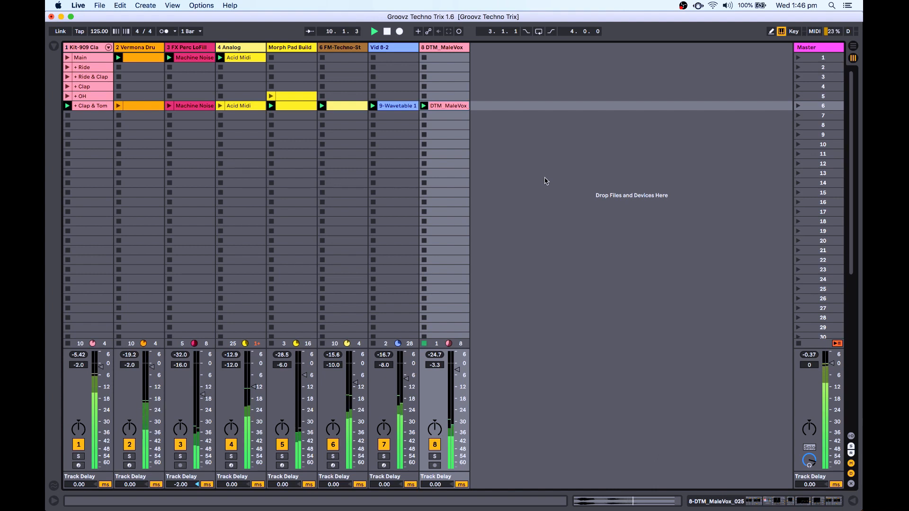
{"action": "key", "text": "space"}
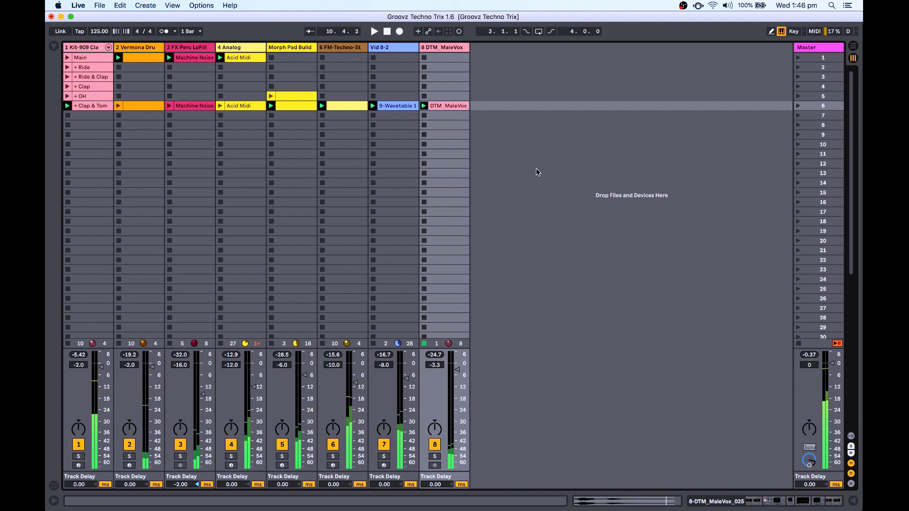